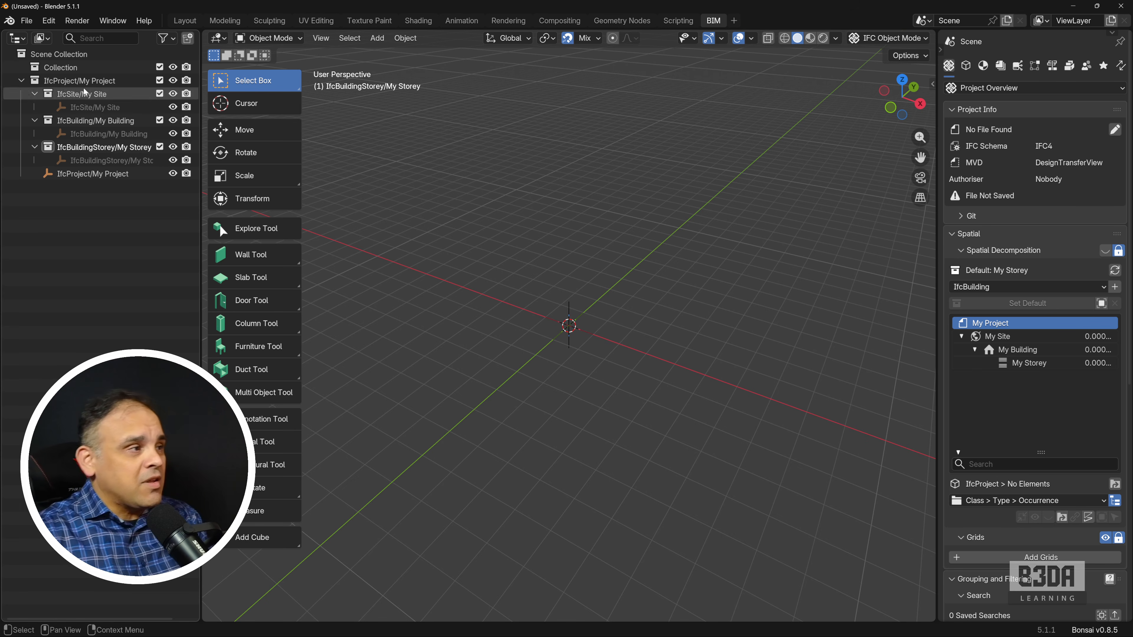
# Create a new IFC4 metric project in meters with the New Project Wizard, using the IFC4 Demo Template.
pyautogui.click(27, 21)
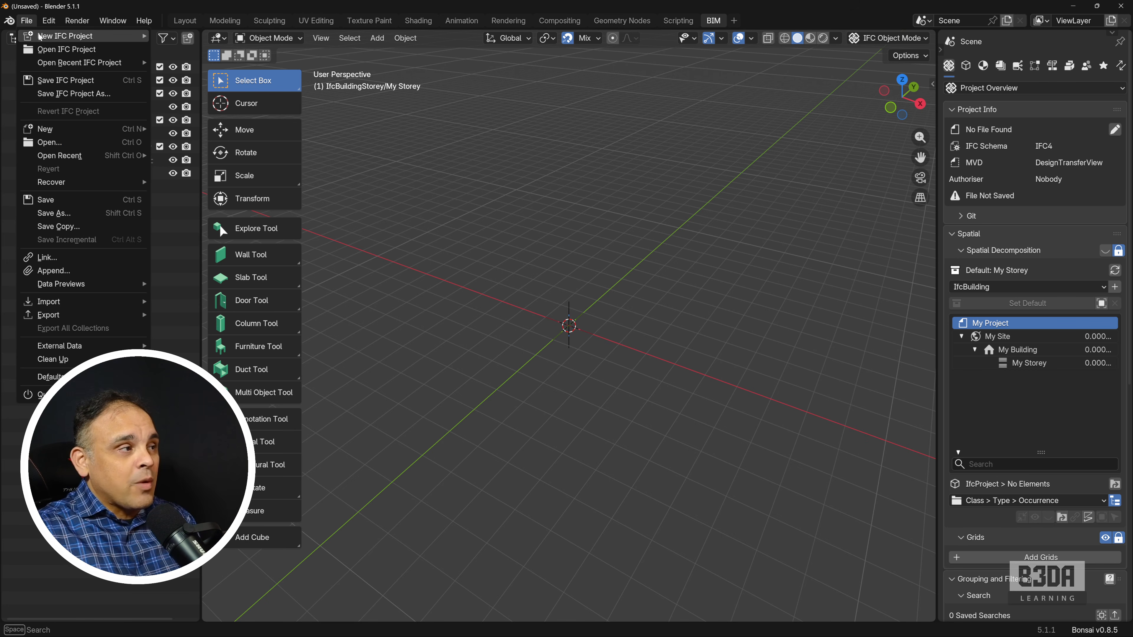
pyautogui.moveTo(31, 37)
pyautogui.click(251, 89)
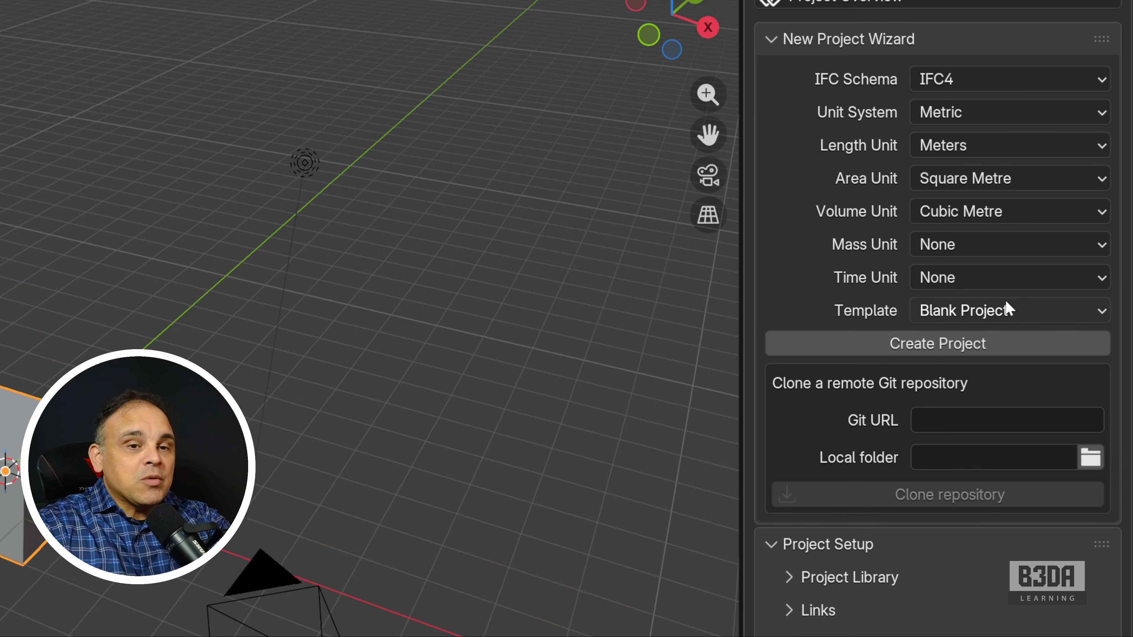
pyautogui.click(1006, 302)
pyautogui.click(1009, 370)
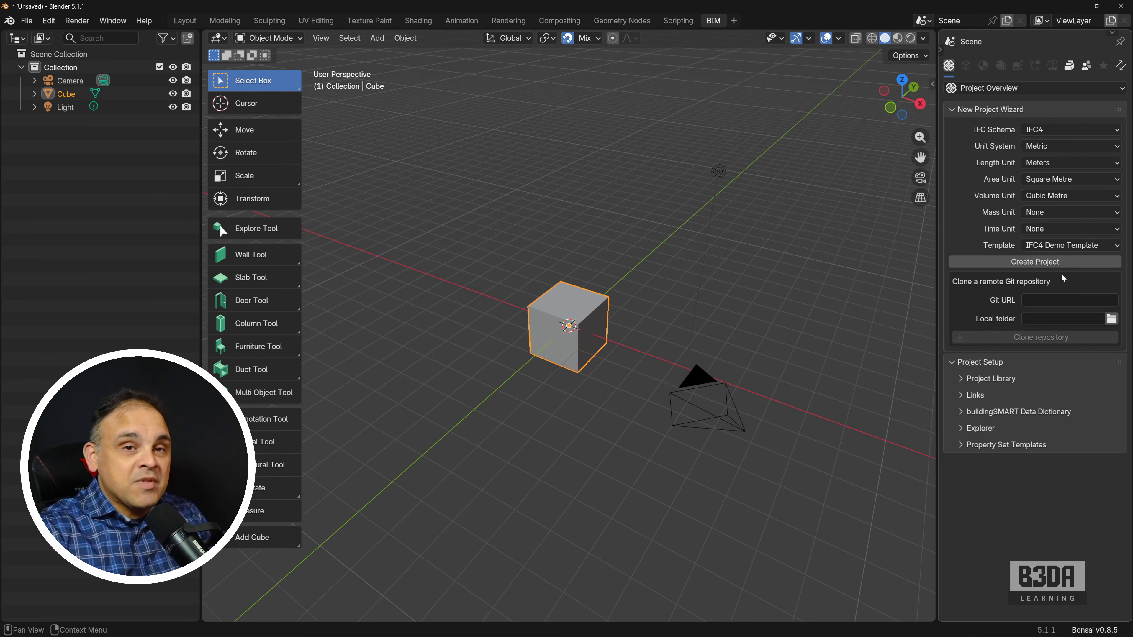
pyautogui.click(1041, 263)
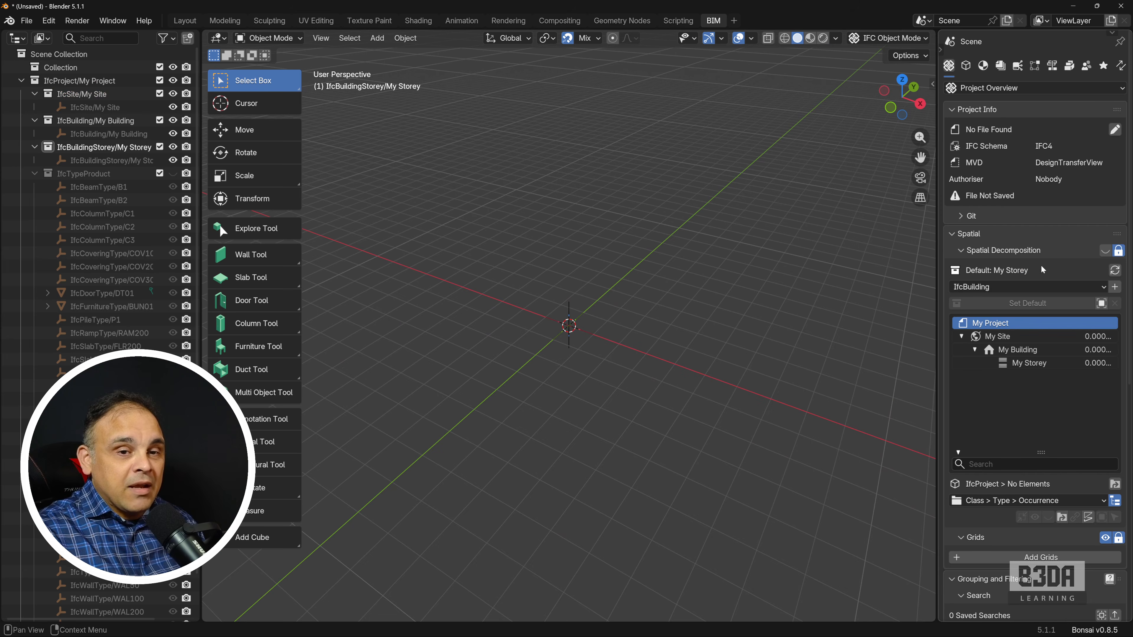
# Draw a straight wall of type WAL200, 3 m high, running diagonally behind the origin with the Wall Tool.
pyautogui.click(254, 254)
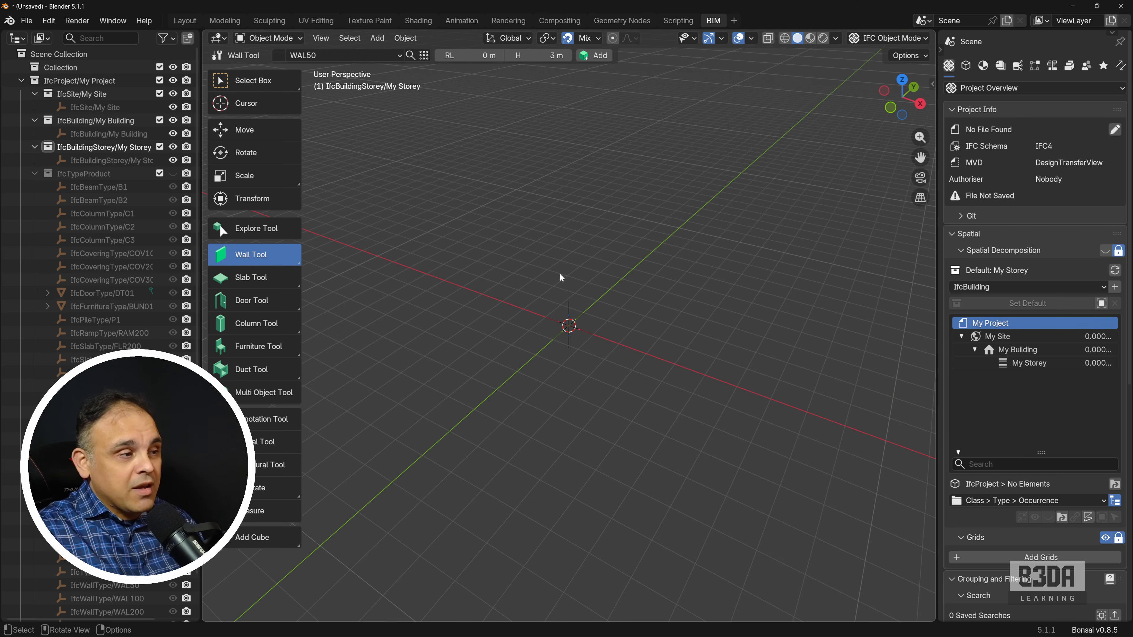
pyautogui.click(371, 53)
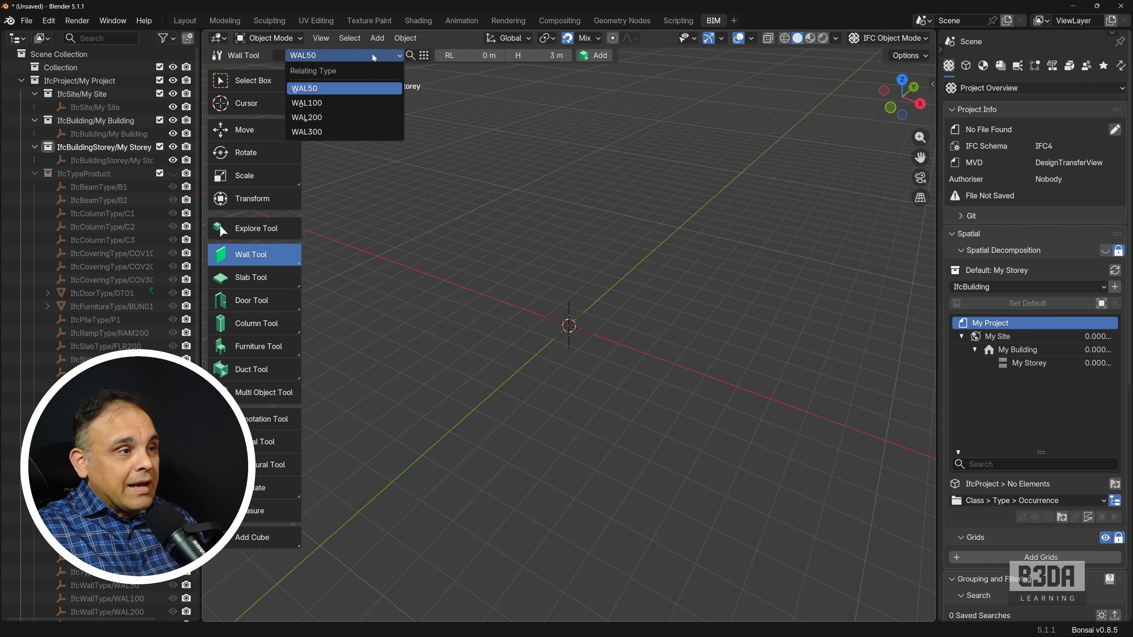
pyautogui.click(357, 110)
pyautogui.moveTo(564, 252)
pyautogui.mouseDown(button='middle')
pyautogui.moveTo(511, 270)
pyautogui.moveTo(474, 330)
pyautogui.mouseUp(button='middle')
pyautogui.hotkey('shift', 'a')
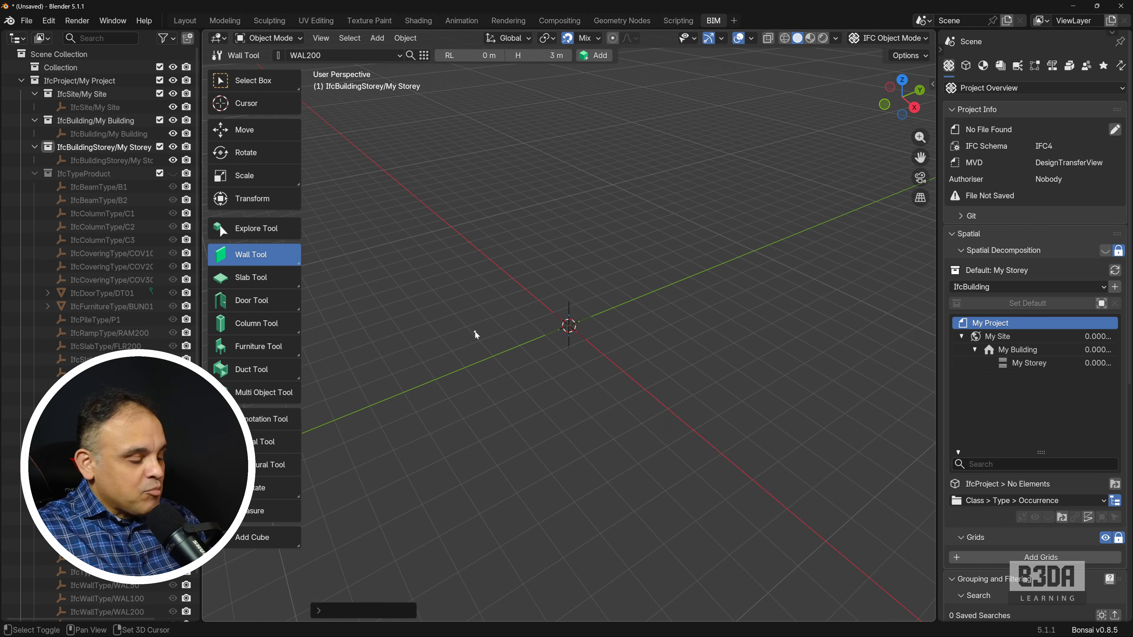
pyautogui.click(454, 348)
pyautogui.click(720, 247)
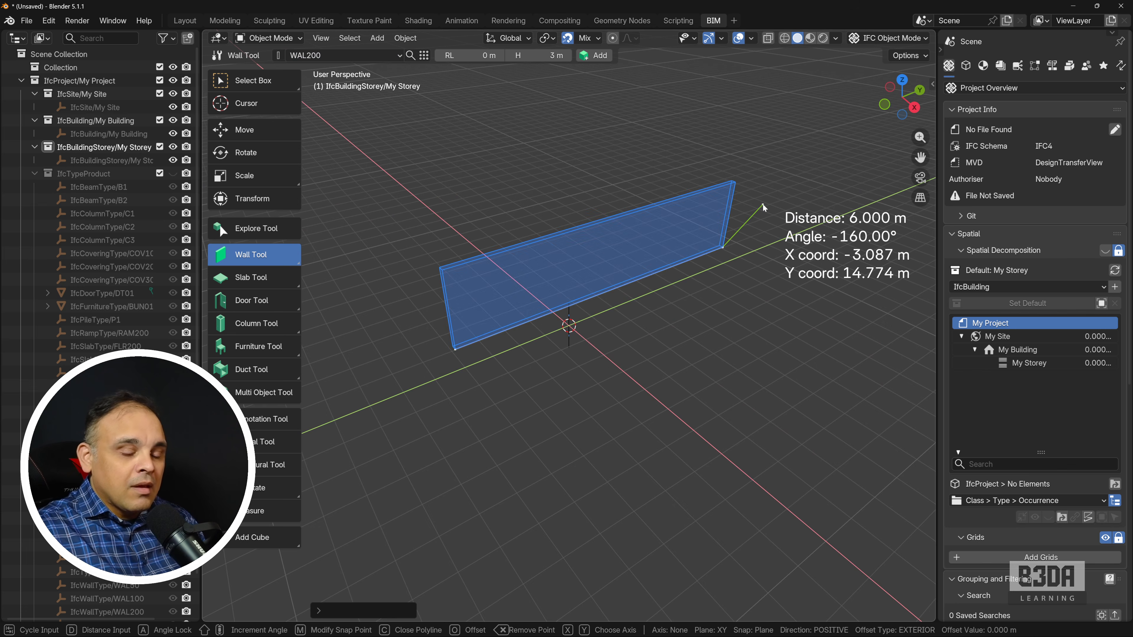
pyautogui.press('Return')
pyautogui.moveTo(579, 281); pyautogui.dragTo(597, 347, button='middle')
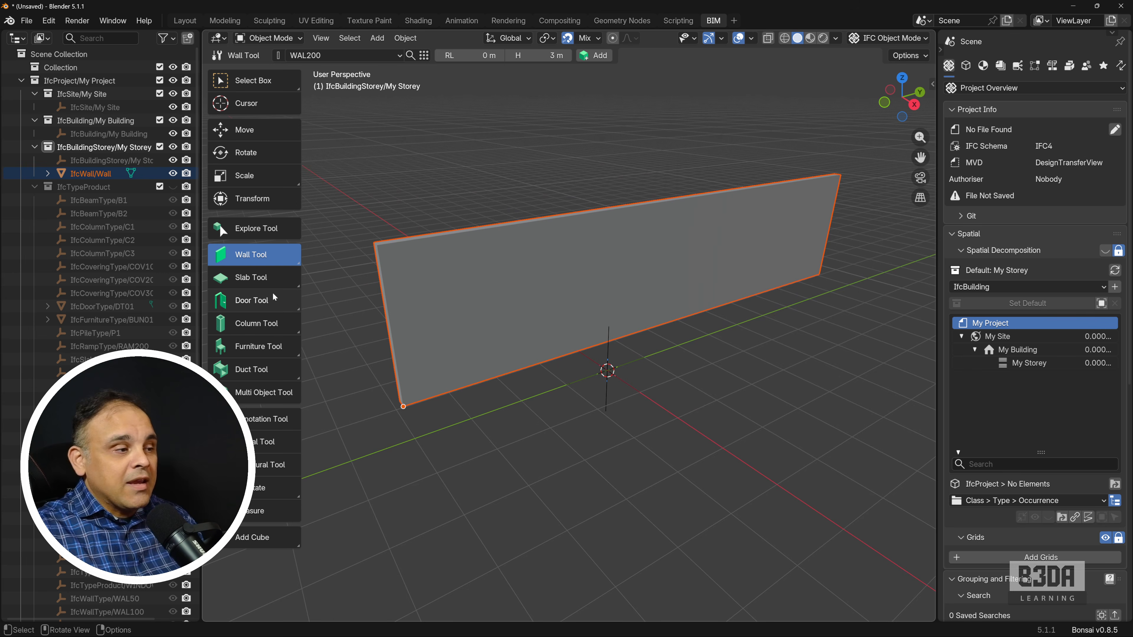
# Place one DT01 door at the base of the wall, near its front end, with the Door Tool.
pyautogui.click(253, 301)
pyautogui.click(347, 54)
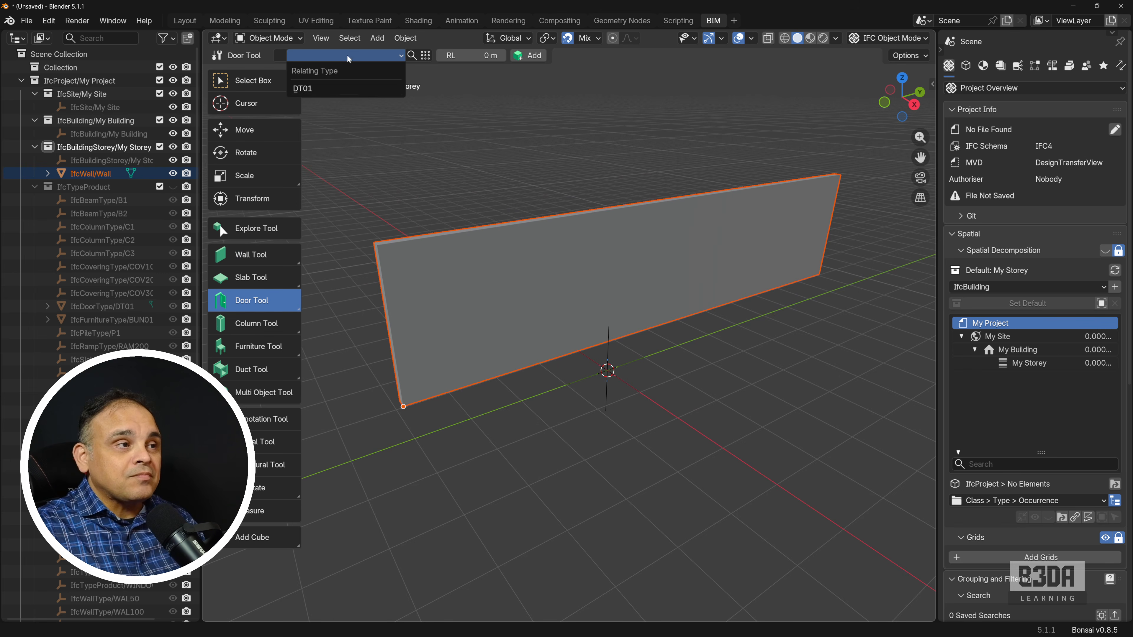
pyautogui.click(339, 88)
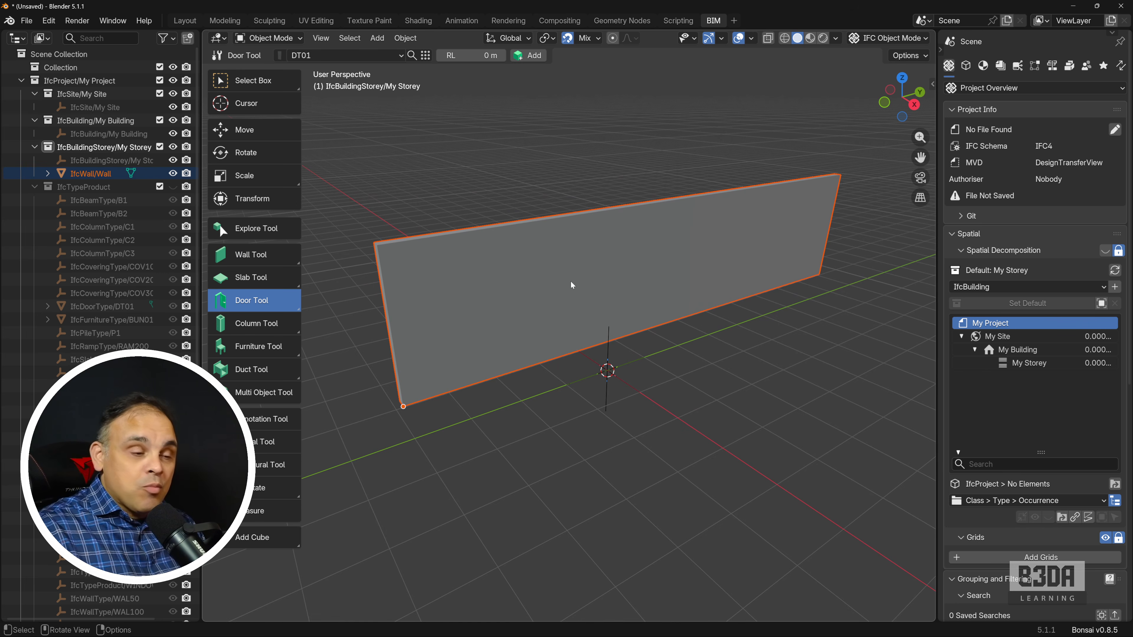
pyautogui.hotkey('shift', 'a')
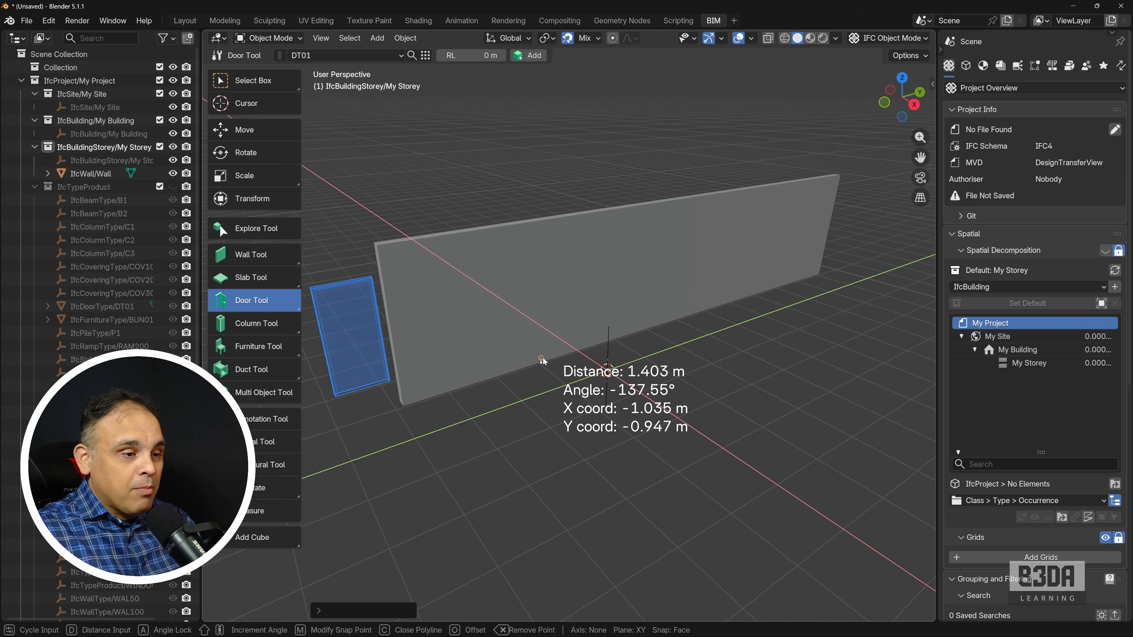
pyautogui.click(496, 375)
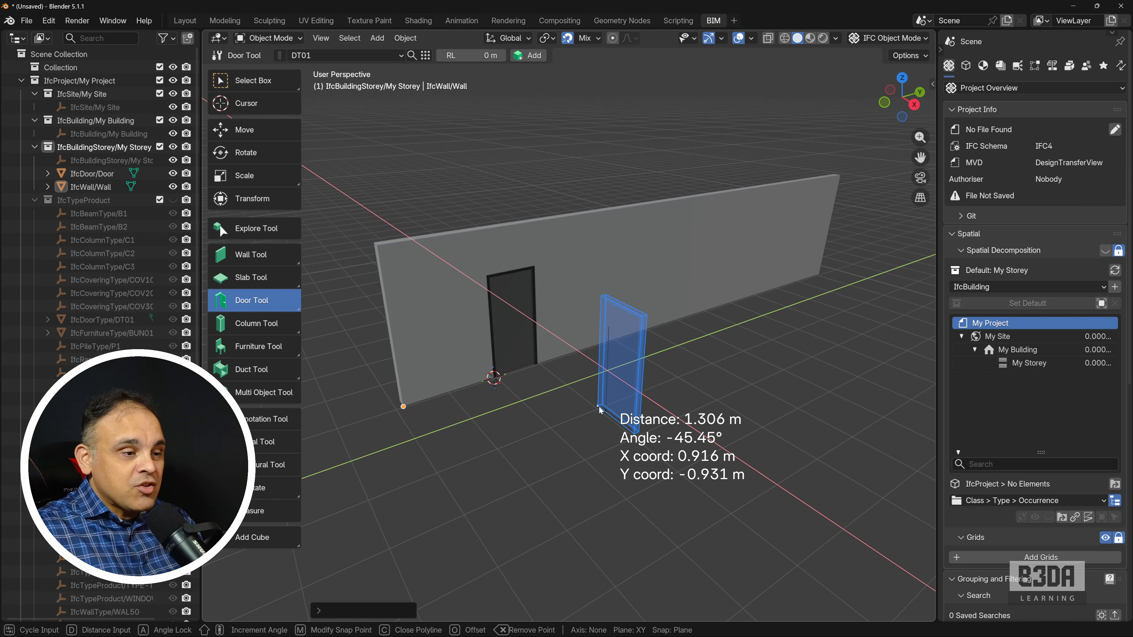
pyautogui.press('Escape')
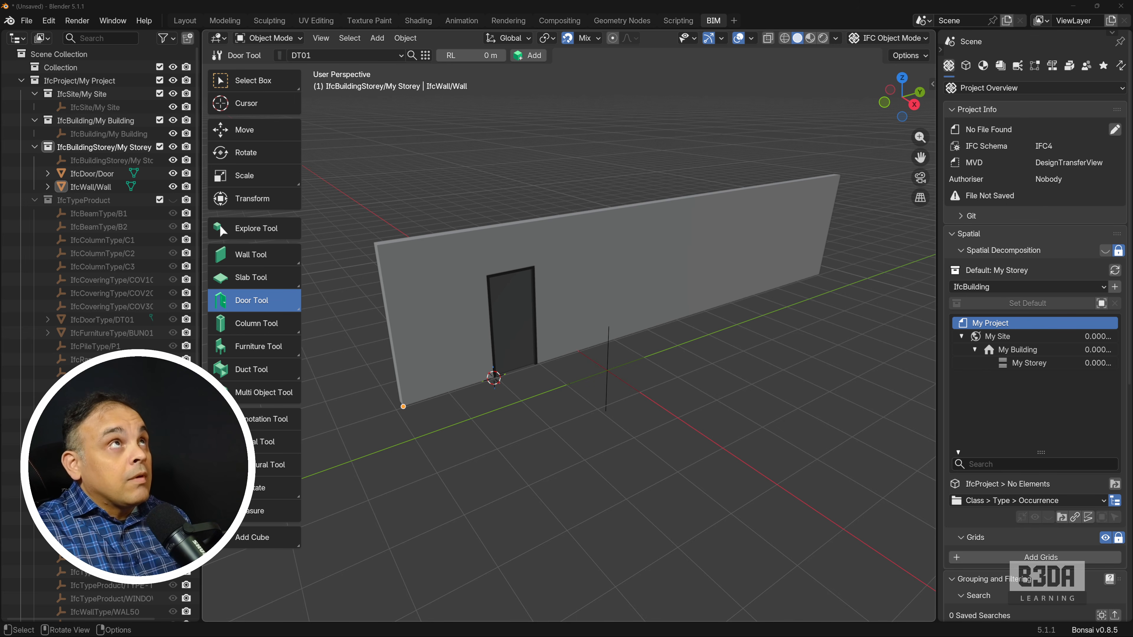
# Switch to the bimobject.com page in the web browser and open the Doors category.
pyautogui.moveTo(513, 0); pyautogui.dragTo(625, 46)
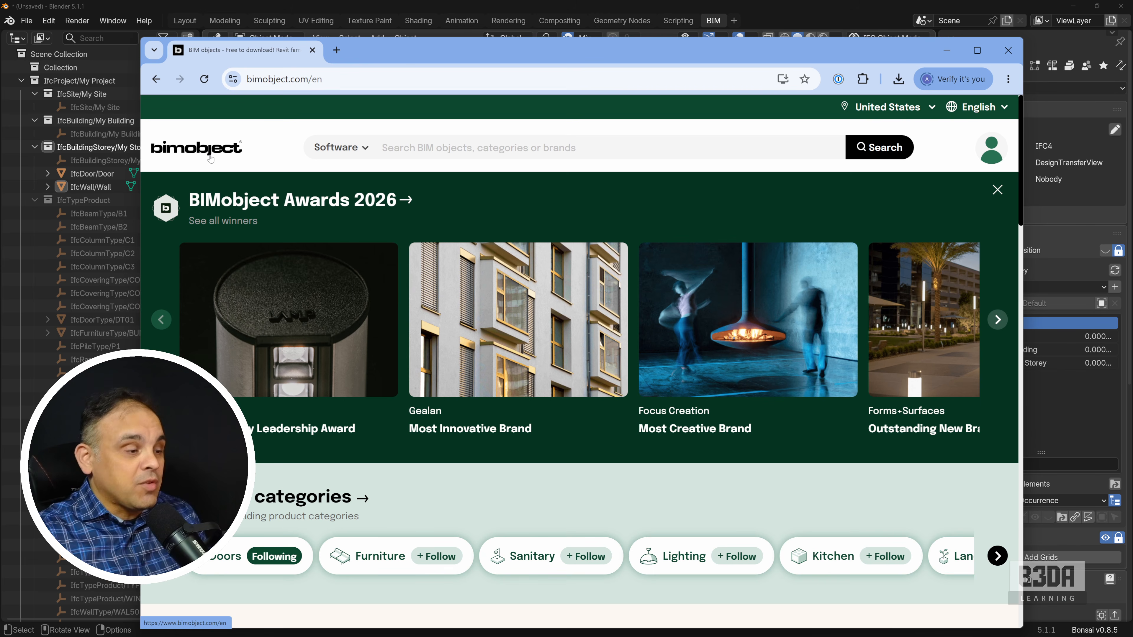
pyautogui.scroll(-2, 461, 374)
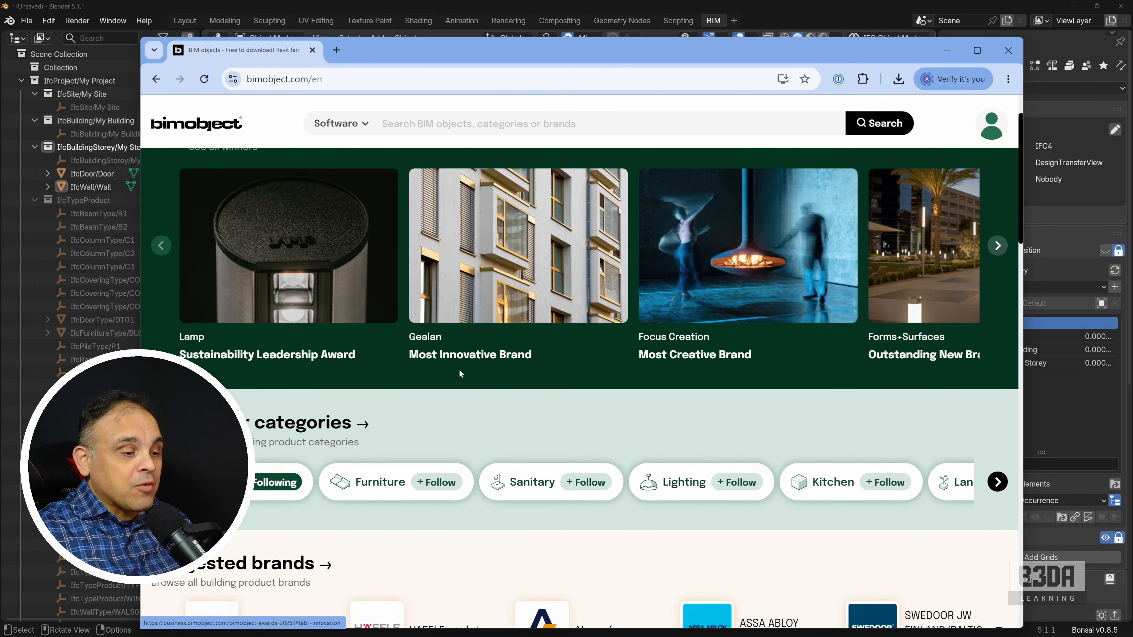
pyautogui.scroll(-1, 461, 374)
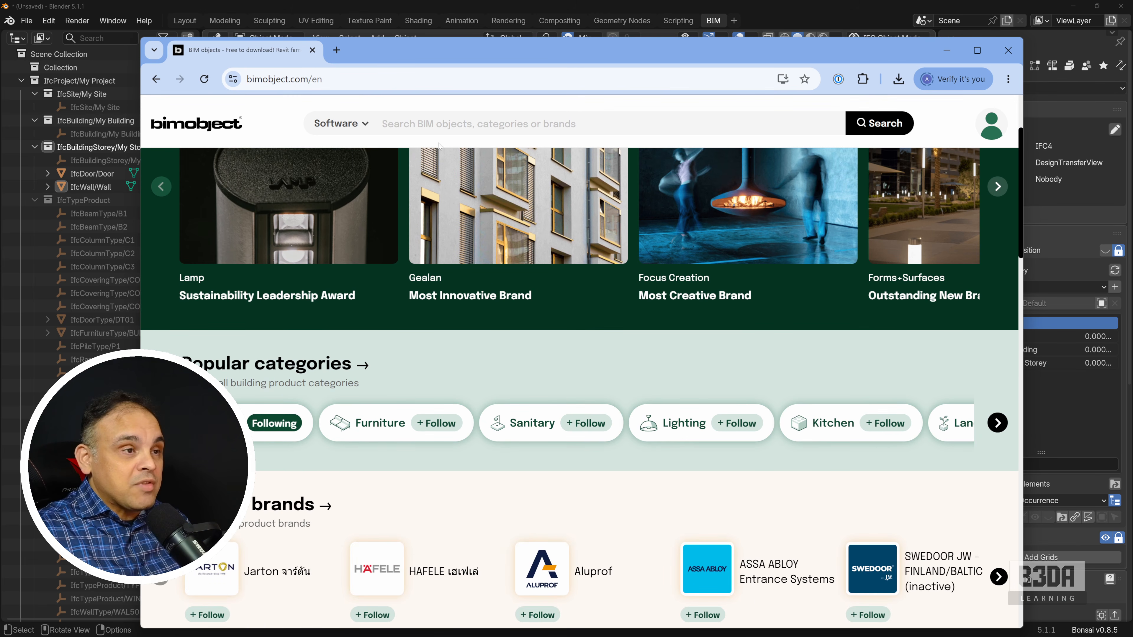
pyautogui.moveTo(141, 186); pyautogui.dragTo(362, 186)
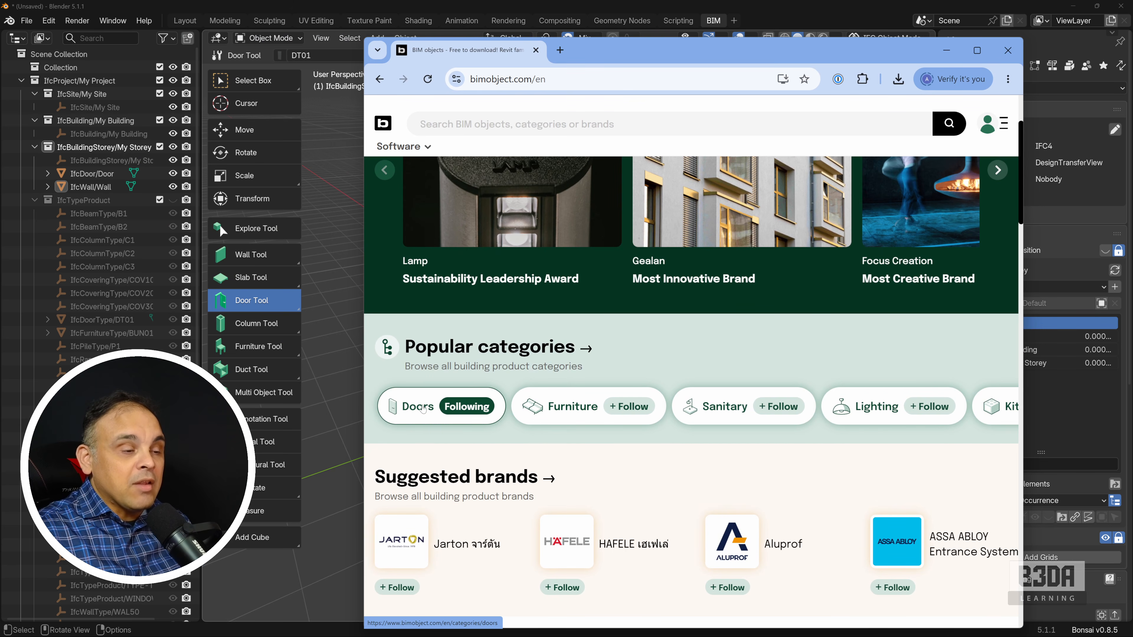
pyautogui.click(421, 409)
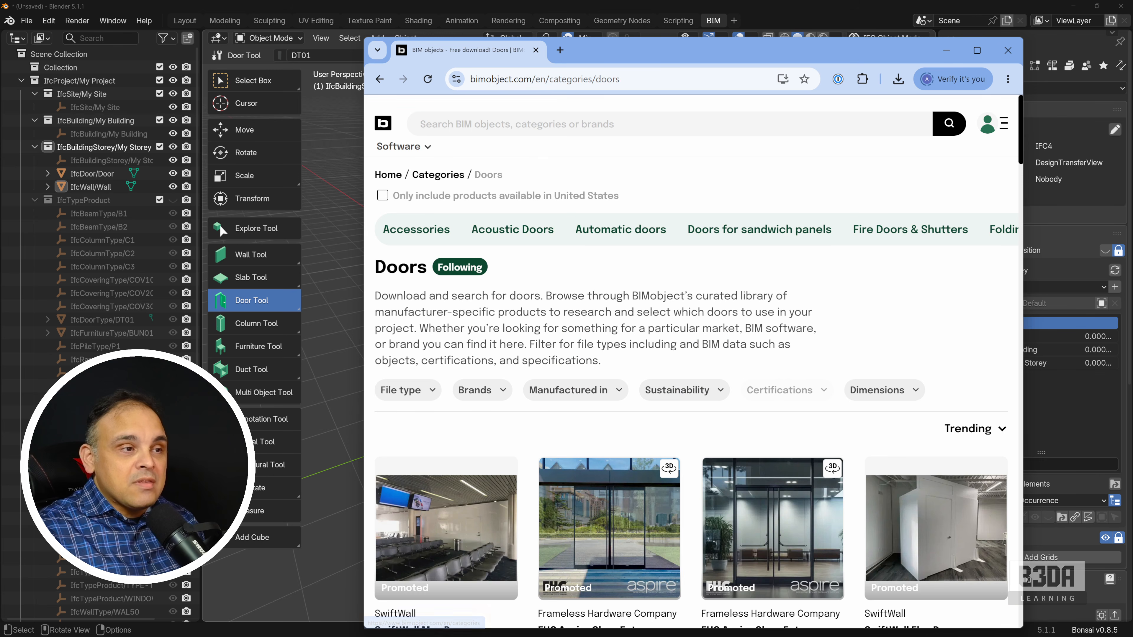
# Filter the door listings by the Ifc file type.
pyautogui.click(430, 392)
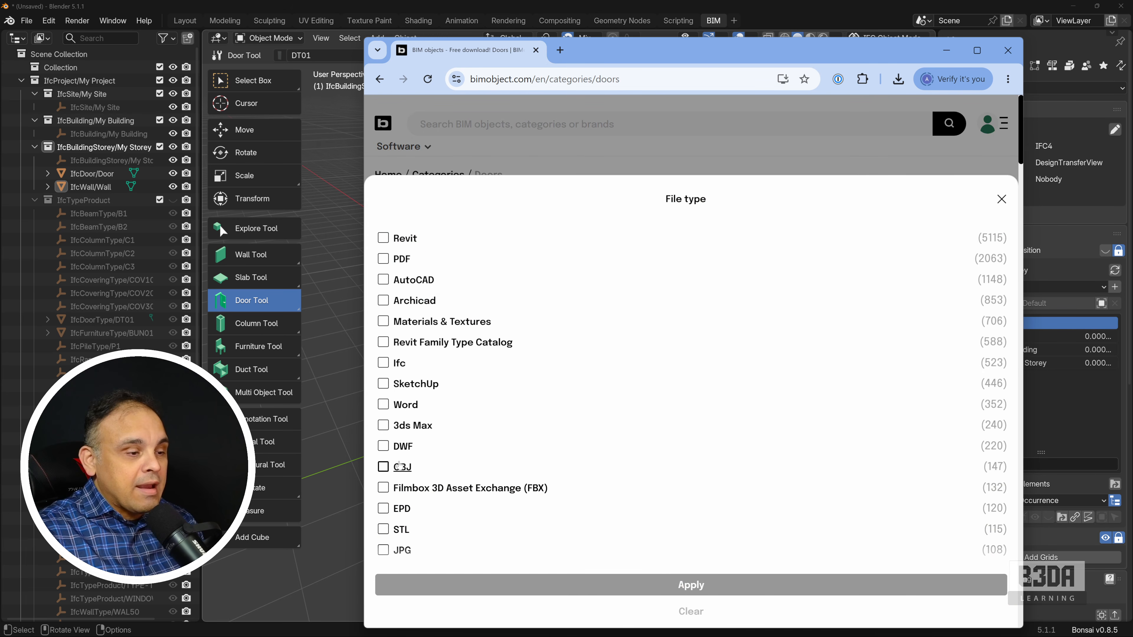
pyautogui.click(383, 363)
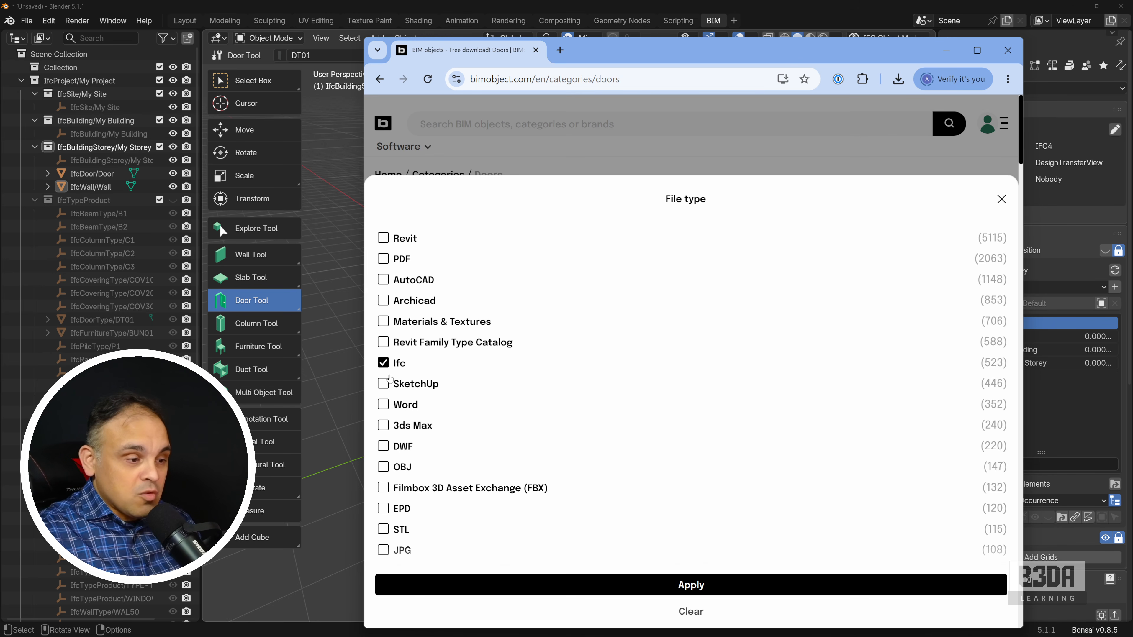
pyautogui.click(693, 585)
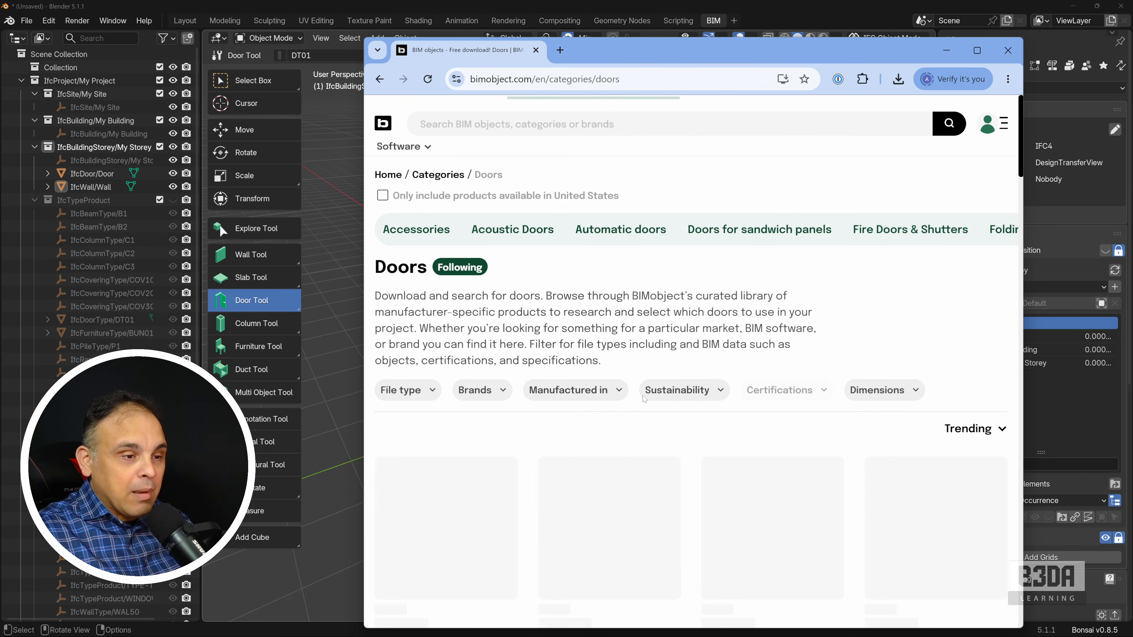
# Widen the browser window and open the product page of Sliding Door ASSA ABLOY SL500 EXR SW Hurricane from the listings.
pyautogui.scroll(-1, 686, 372)
pyautogui.scroll(-5, 685, 372)
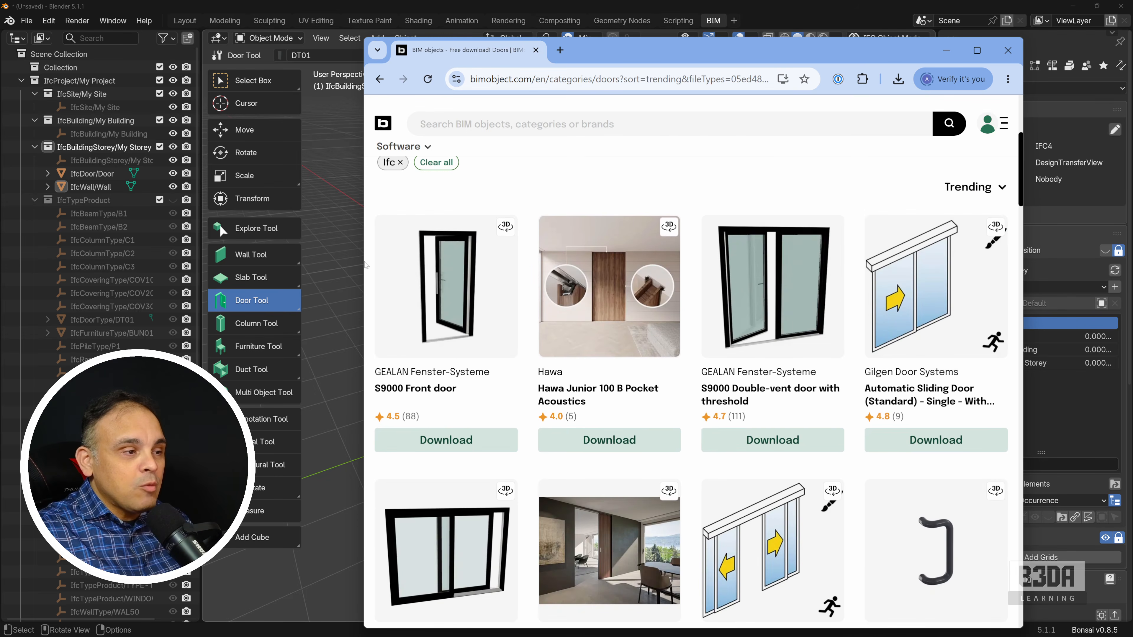
pyautogui.moveTo(365, 261); pyautogui.dragTo(177, 262)
pyautogui.scroll(-10, 669, 337)
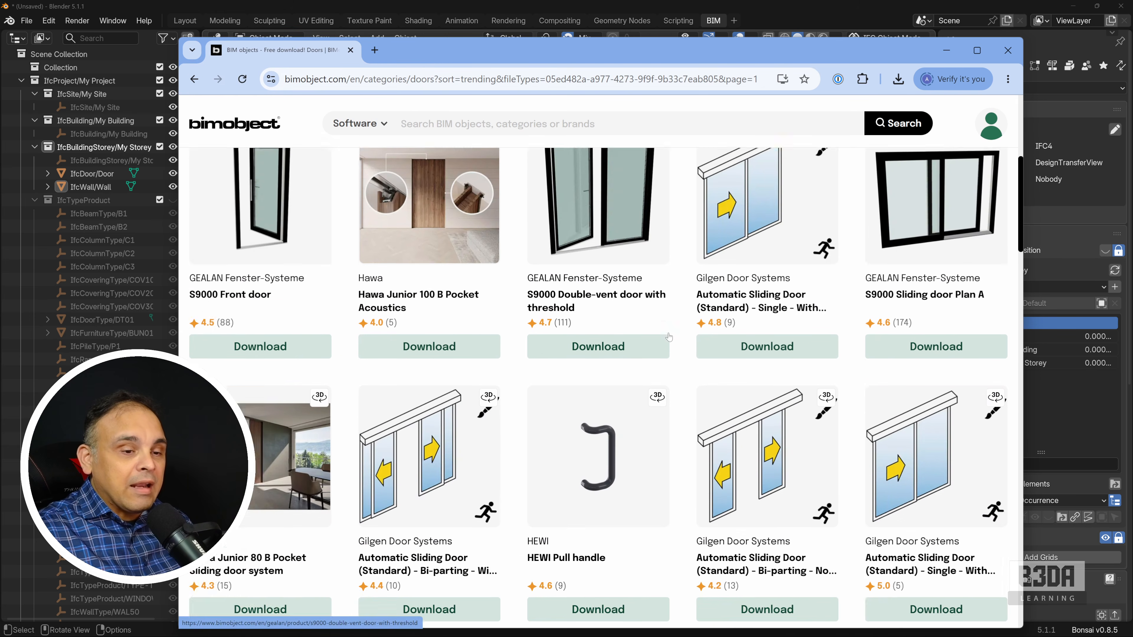
pyautogui.scroll(-12, 669, 338)
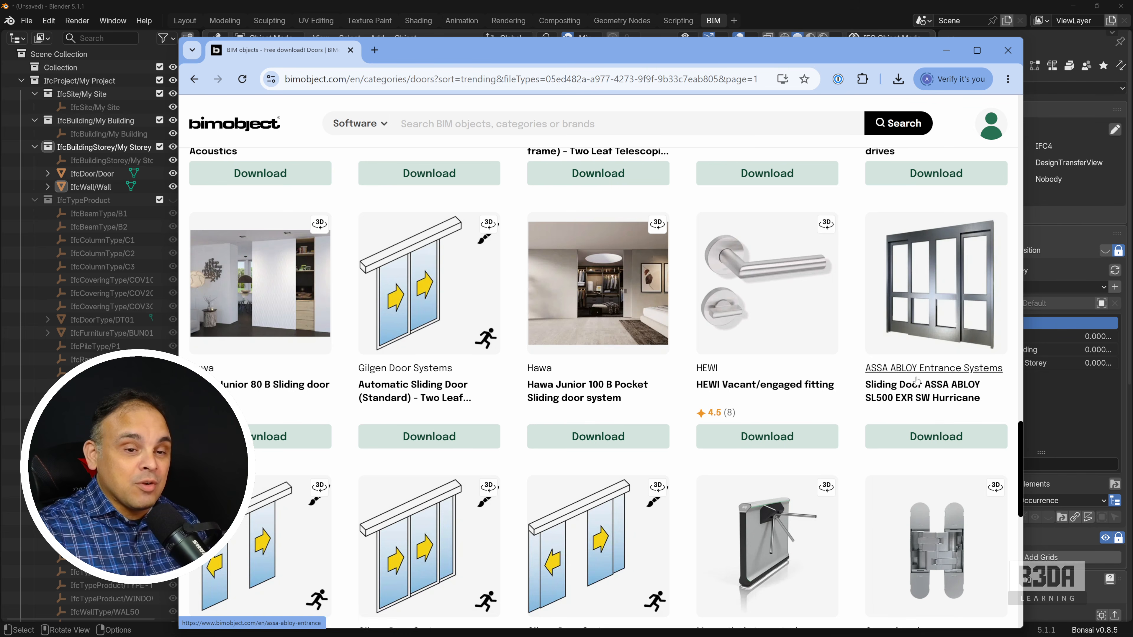
pyautogui.click(932, 321)
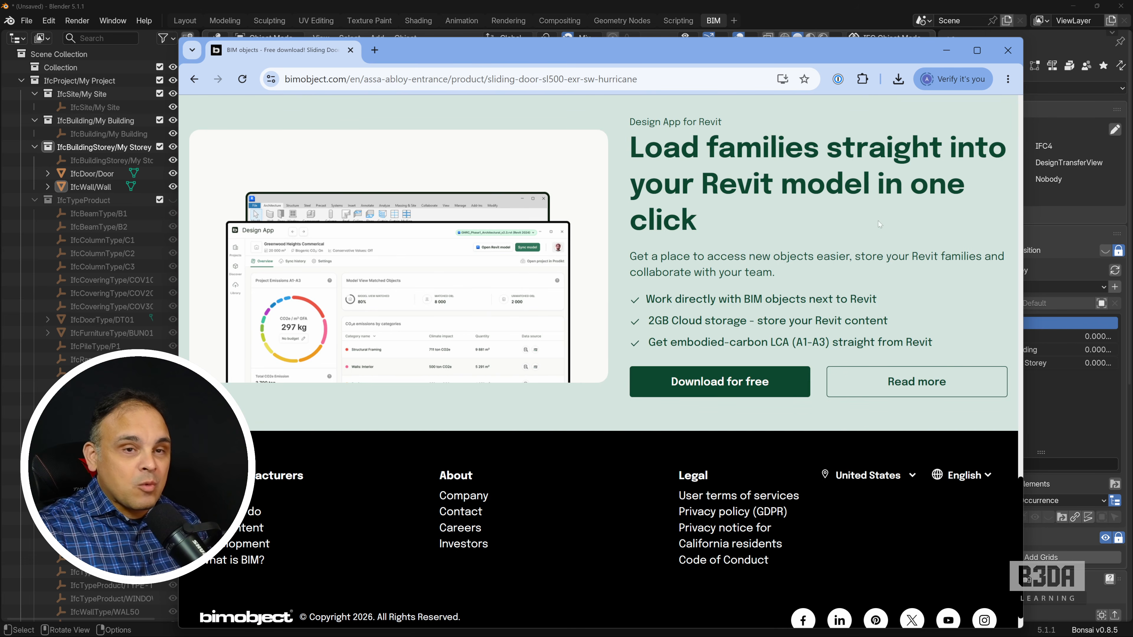
# Examine the sliding door's product page and view the first three images of its gallery.
pyautogui.scroll(10, 778, 370)
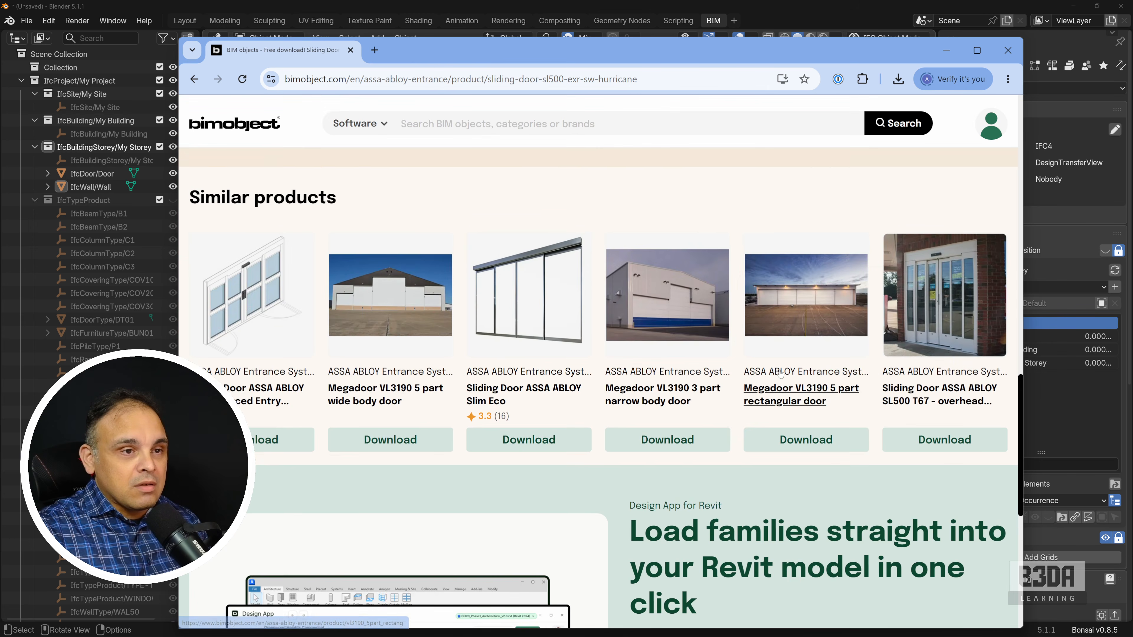
pyautogui.scroll(-2, 782, 380)
pyautogui.scroll(10, 782, 384)
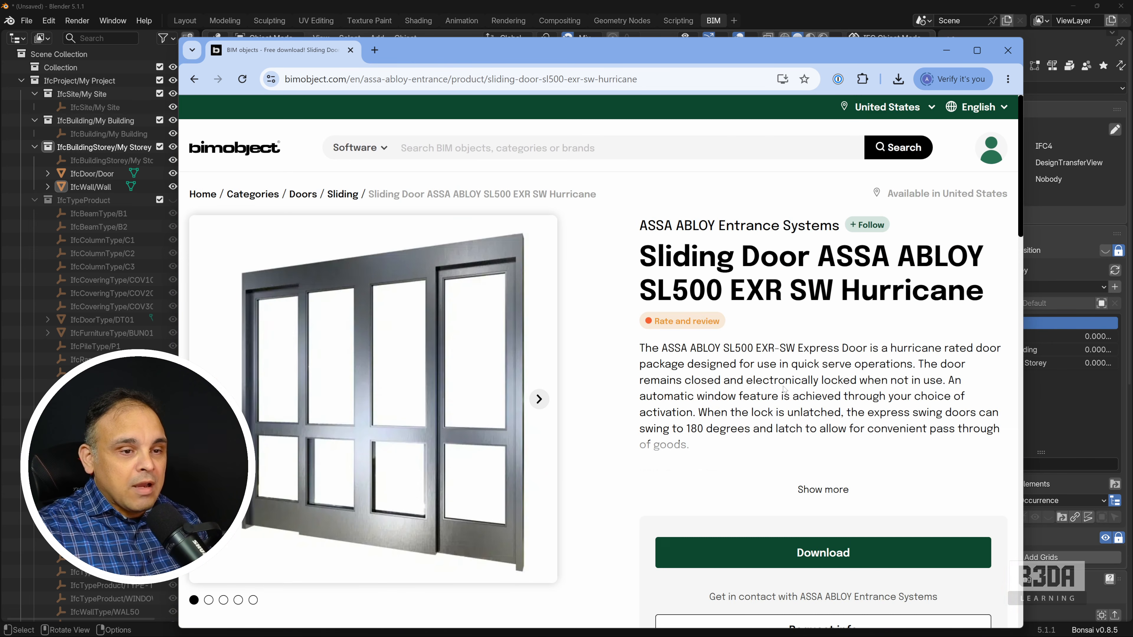
pyautogui.scroll(2, 759, 379)
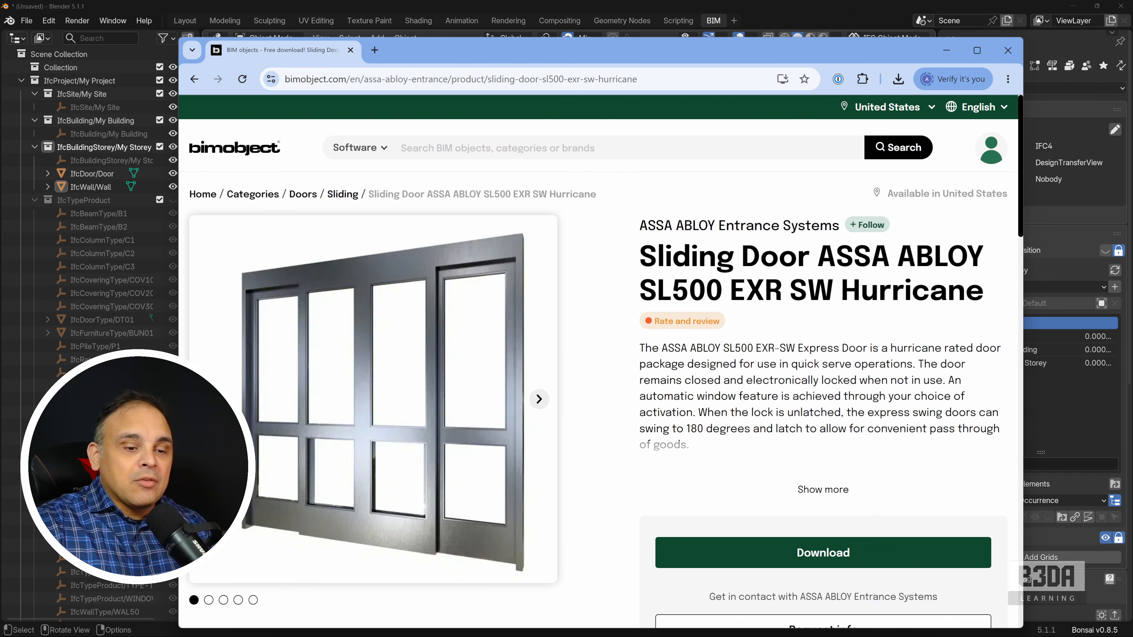
pyautogui.click(539, 399)
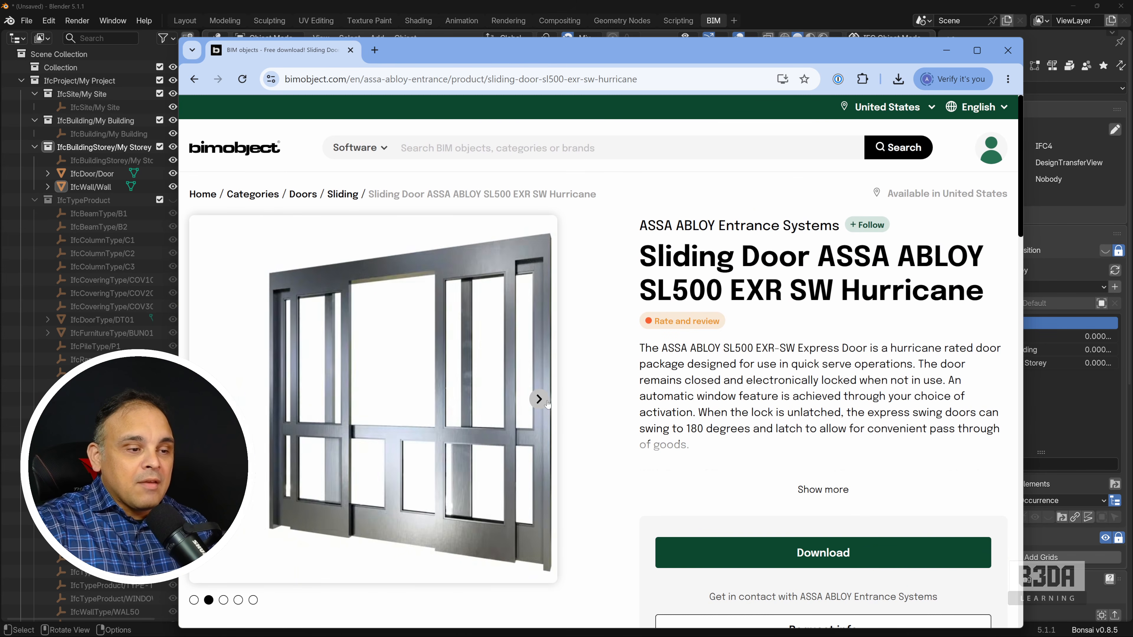
pyautogui.click(538, 399)
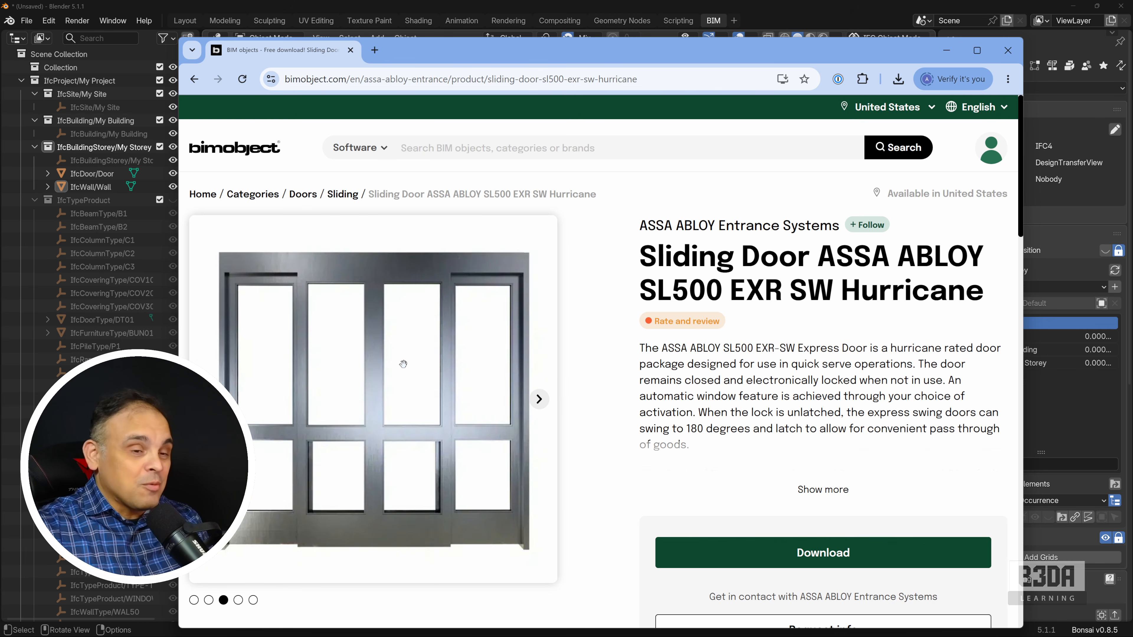
# Open the sliding door's download options, deselect all files and select only IFC.ifc.
pyautogui.scroll(-2, 814, 413)
pyautogui.scroll(-1, 813, 411)
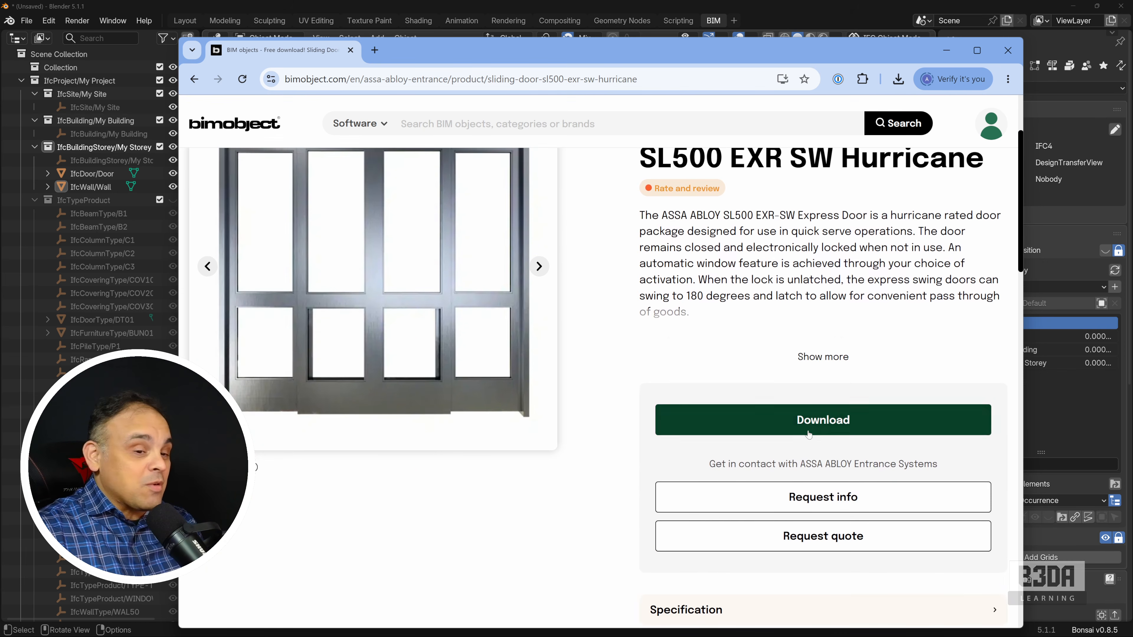
pyautogui.click(862, 422)
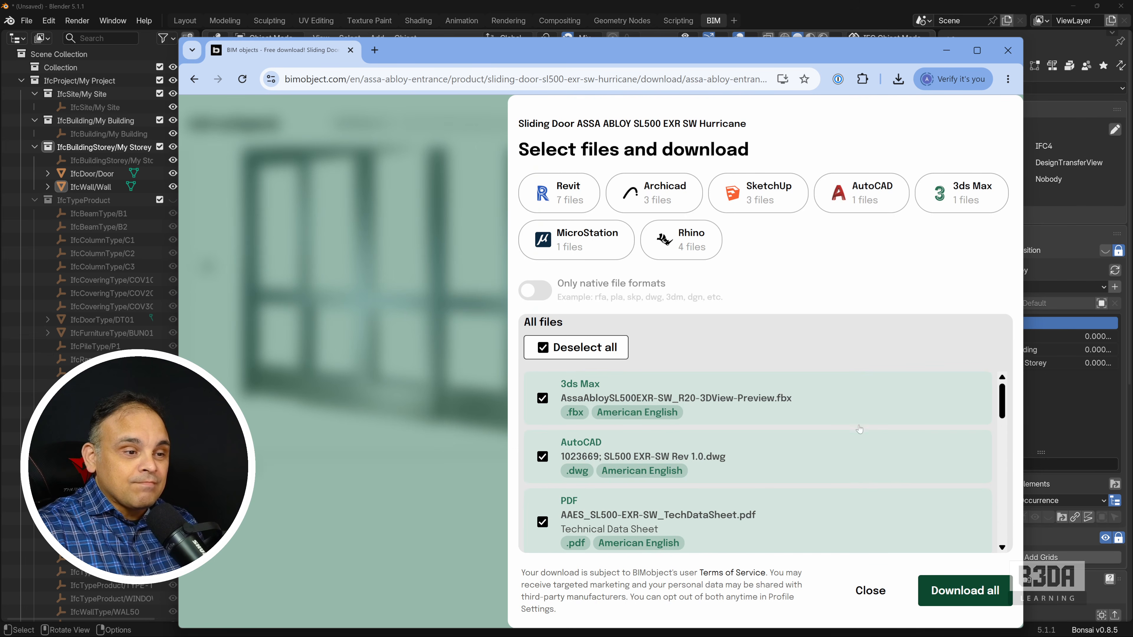
pyautogui.click(574, 347)
pyautogui.scroll(-5, 613, 425)
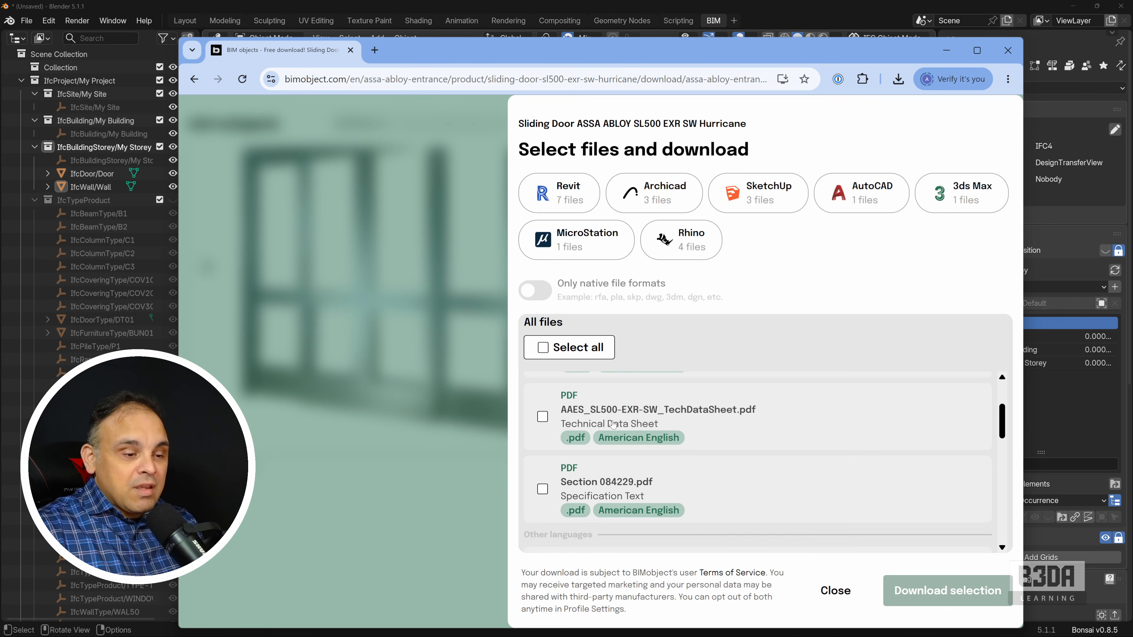
pyautogui.click(542, 411)
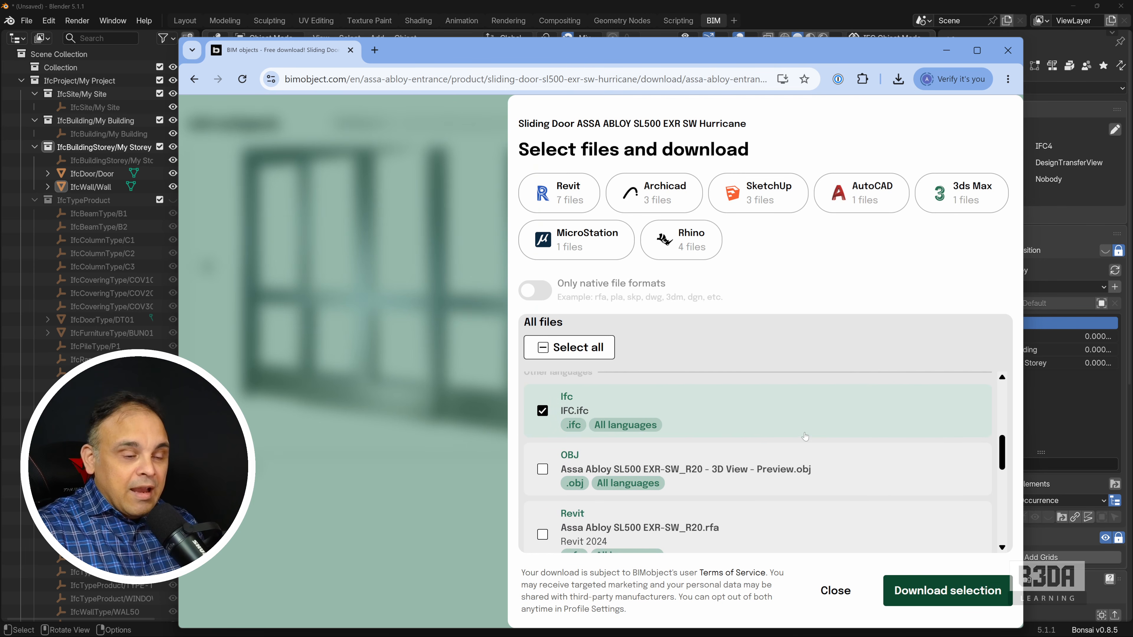
# Download the selected IFC.ifc file, continue past the download confirmation and switch back to Blender.
pyautogui.click(947, 594)
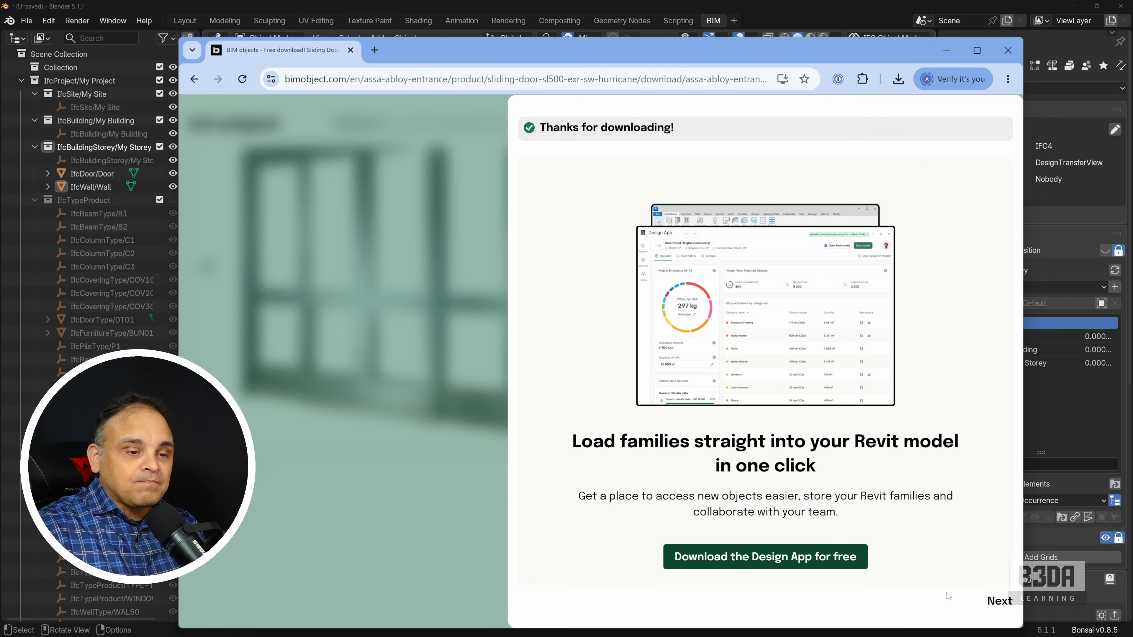
pyautogui.click(999, 601)
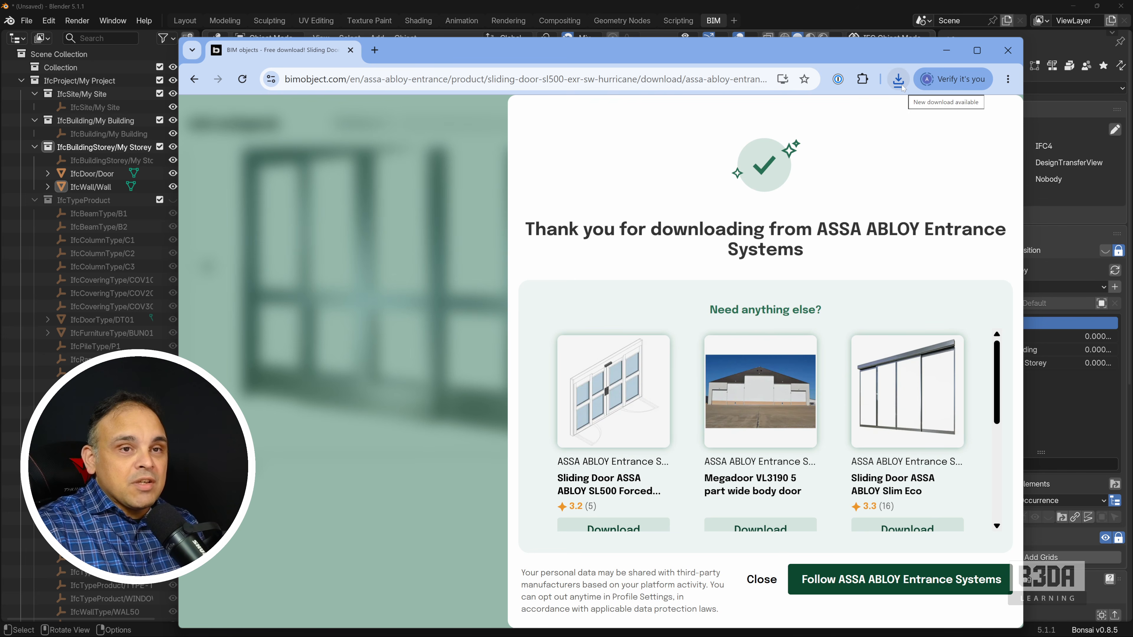
pyautogui.click(946, 50)
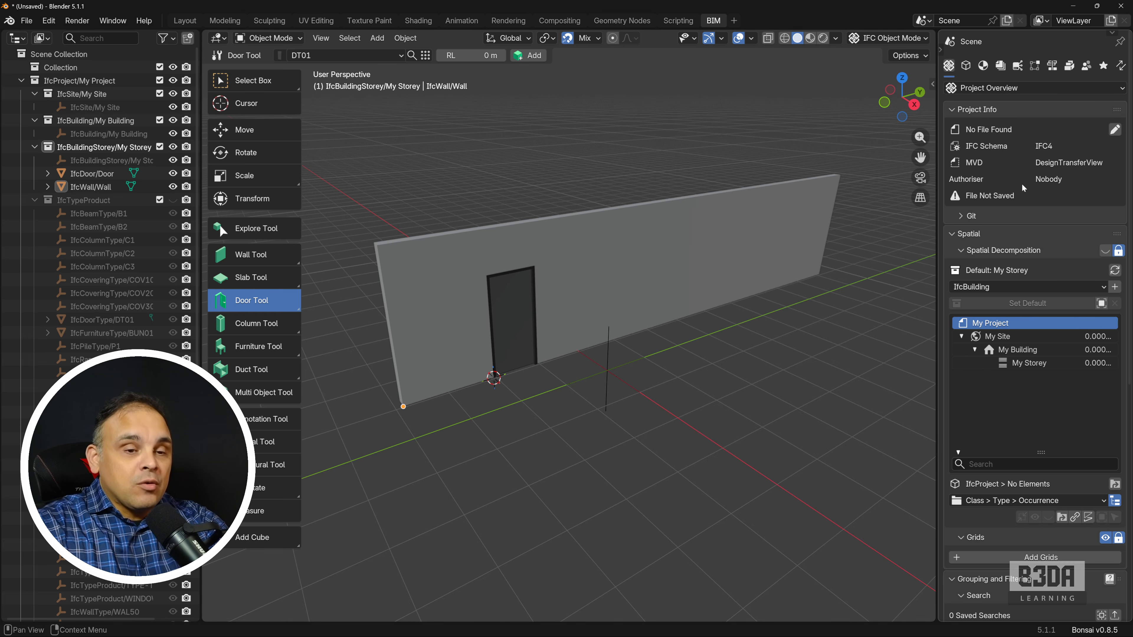
# Browse for a custom project library file in F:\YT-Production, select door.ifc and upgrade it to IFC4.
pyautogui.scroll(-14, 1022, 184)
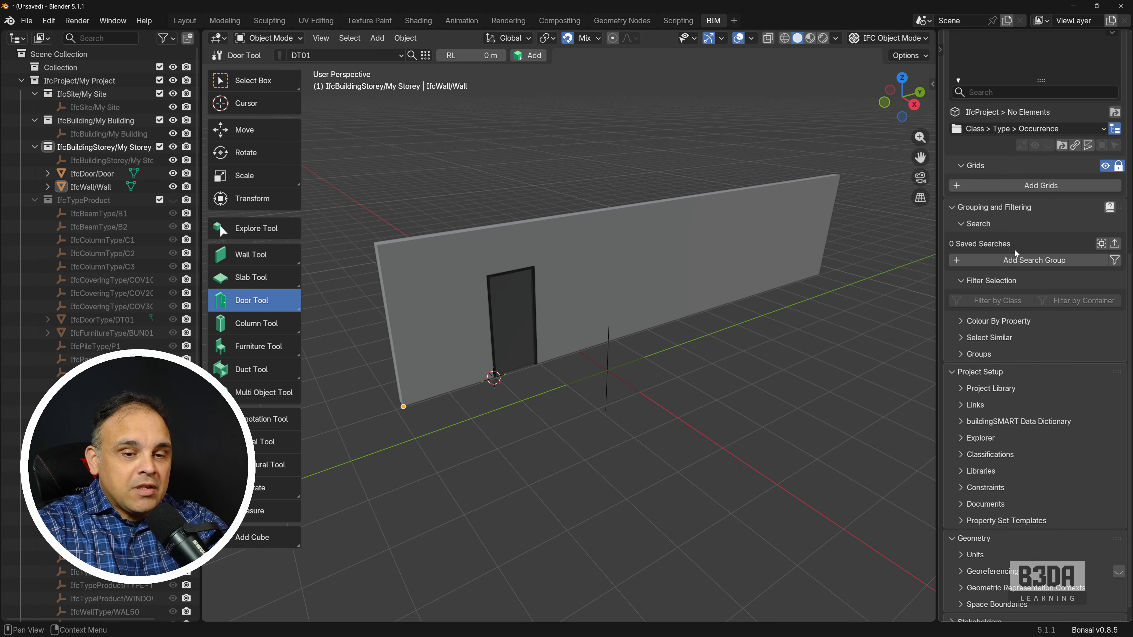
pyautogui.click(959, 379)
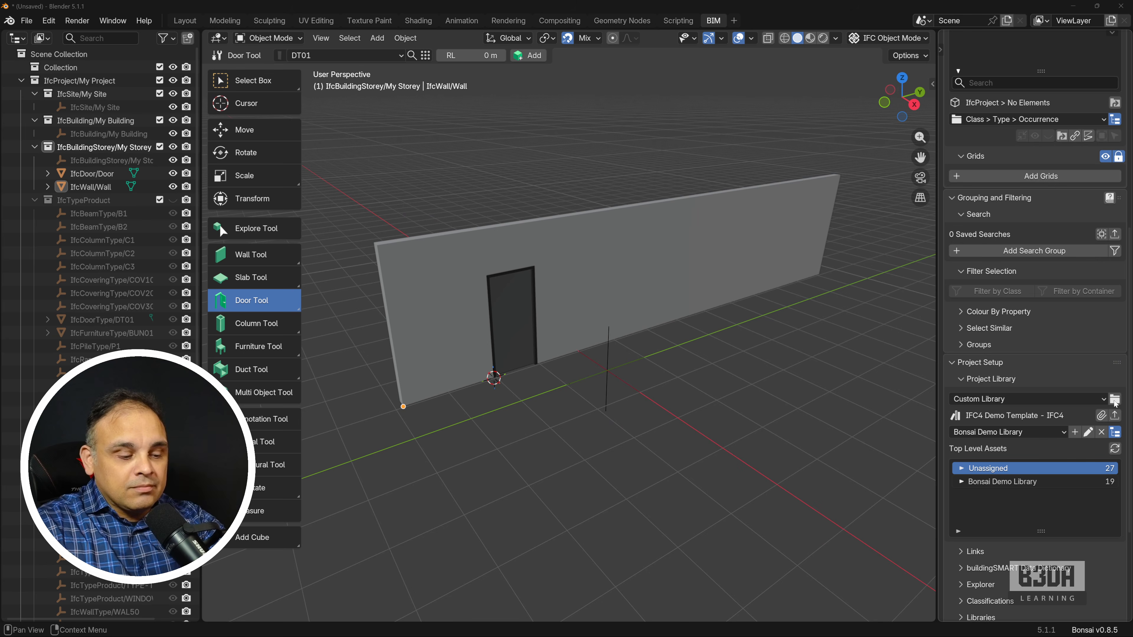
pyautogui.click(1114, 401)
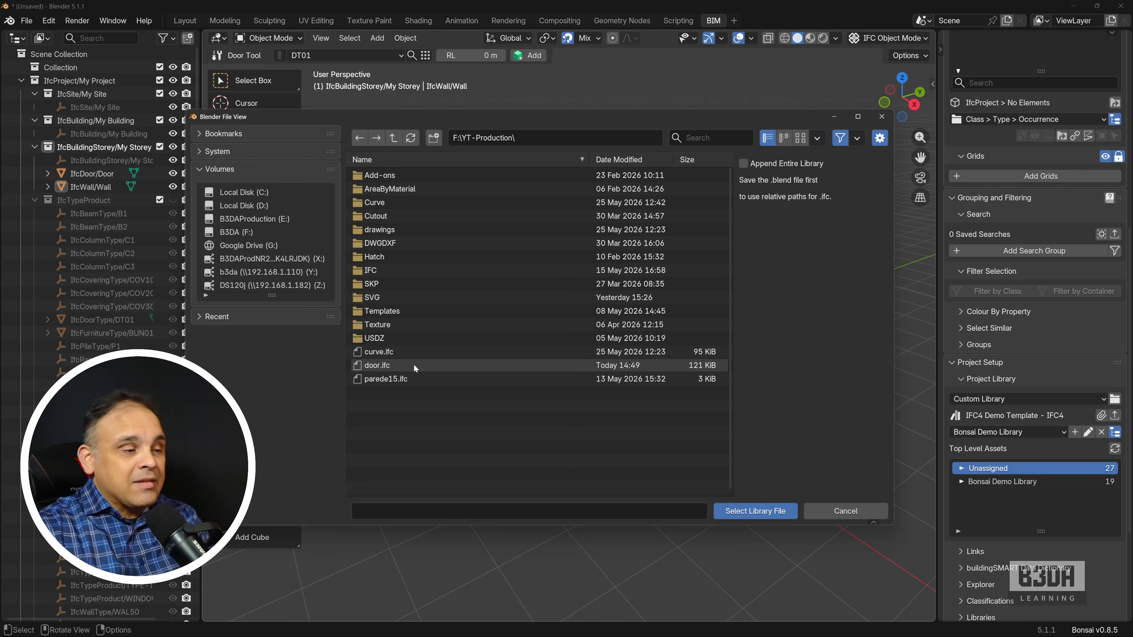
pyautogui.click(401, 364)
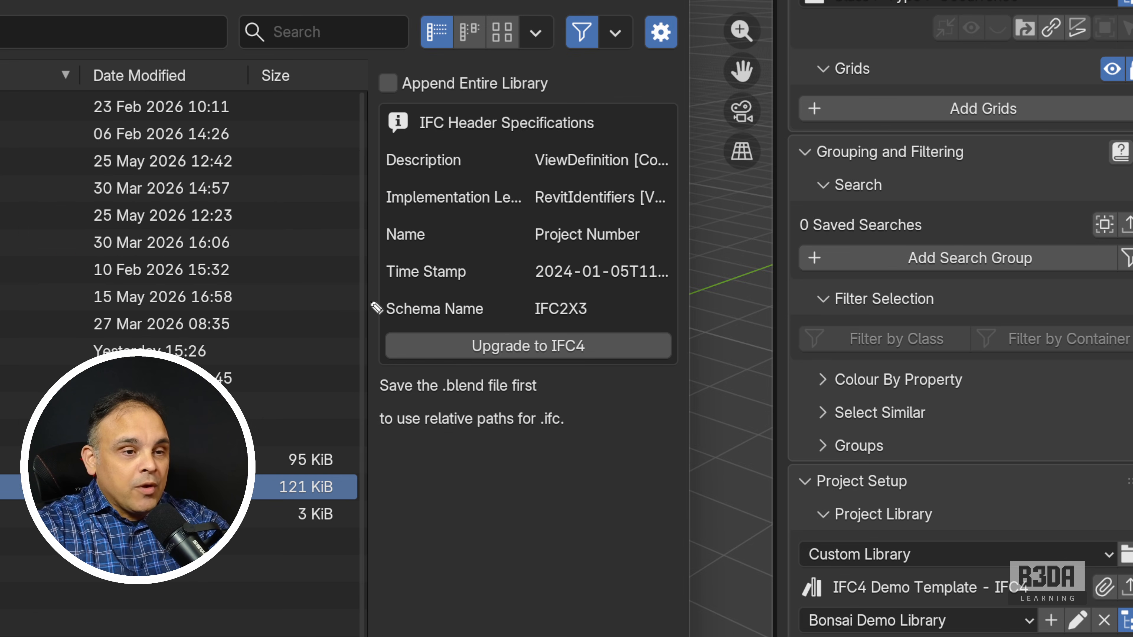
pyautogui.moveTo(372, 305)
pyautogui.mouseDown()
pyautogui.moveTo(401, 285)
pyautogui.moveTo(622, 308)
pyautogui.moveTo(428, 333)
pyautogui.moveTo(368, 300)
pyautogui.mouseUp()
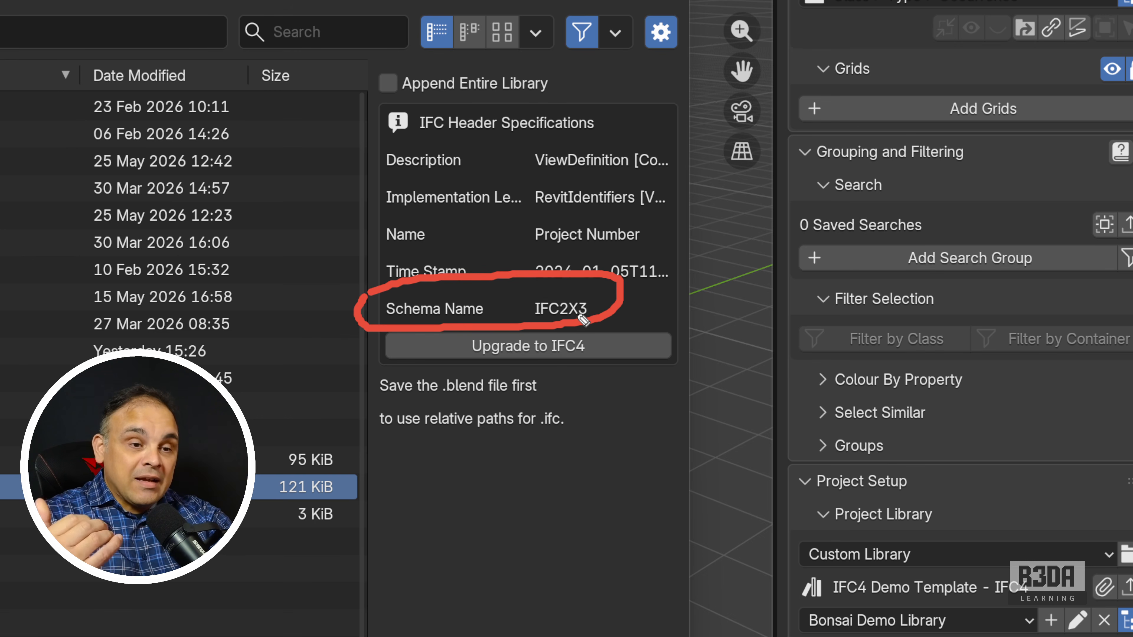
pyautogui.press('Escape')
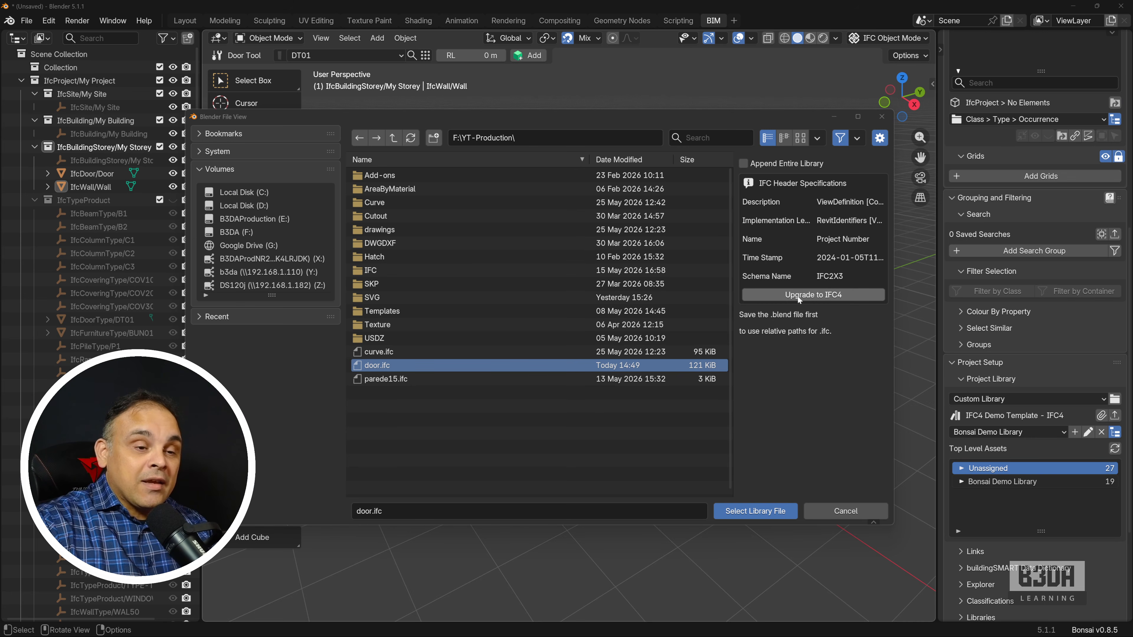
pyautogui.click(807, 297)
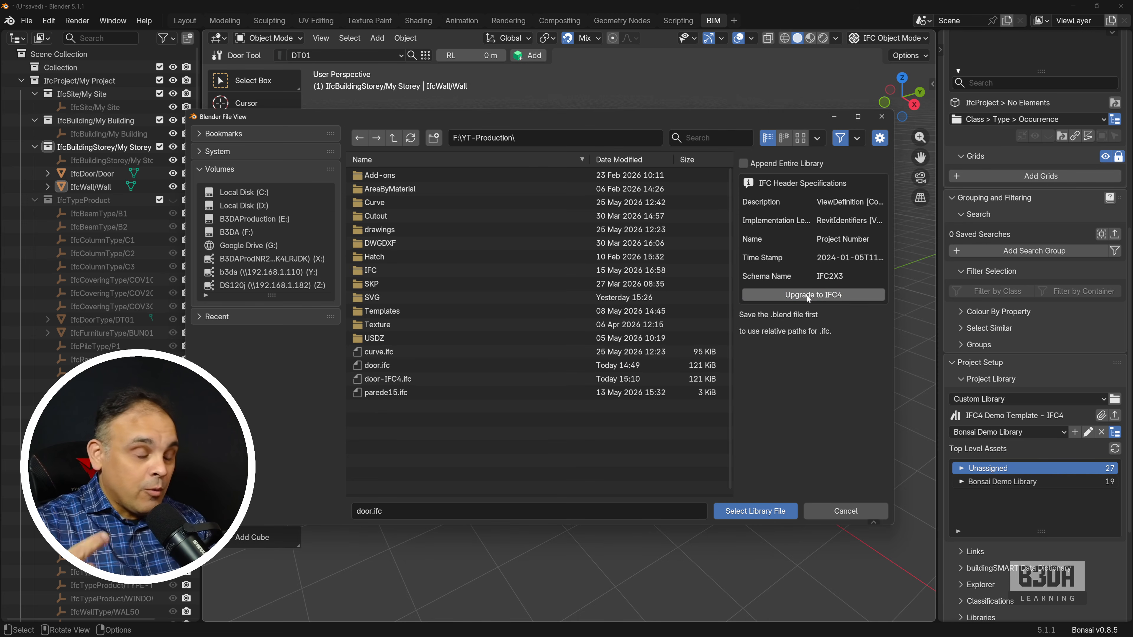
# Load door-IFC4.ifc as the project library and append its Assa Abloy SL500 IfcDoorStyle type to the project.
pyautogui.click(417, 379)
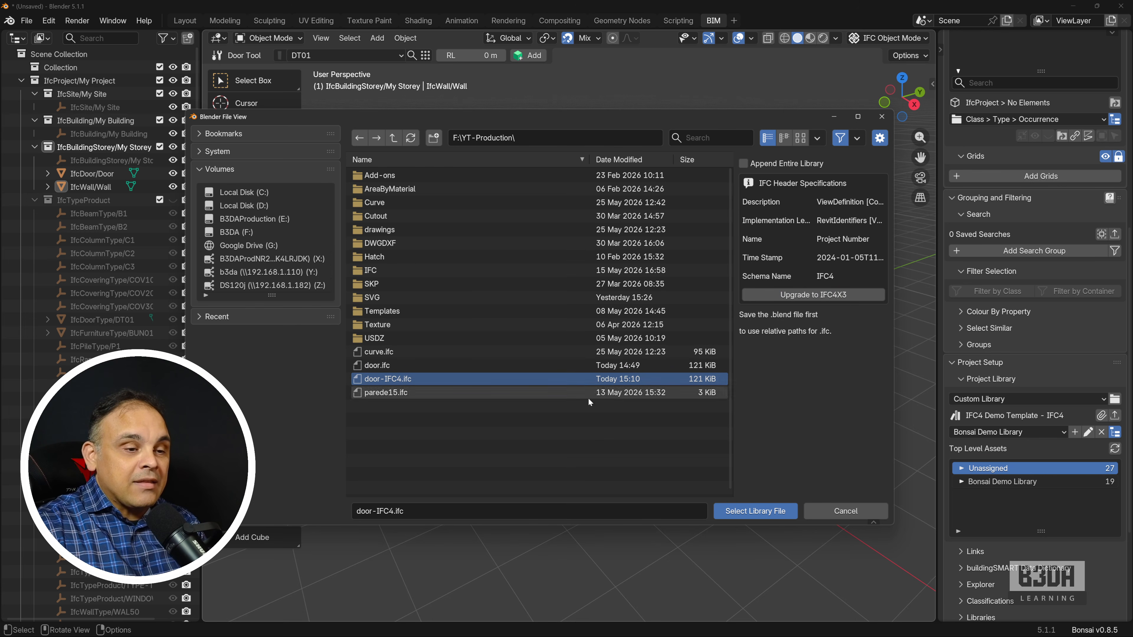
pyautogui.click(758, 510)
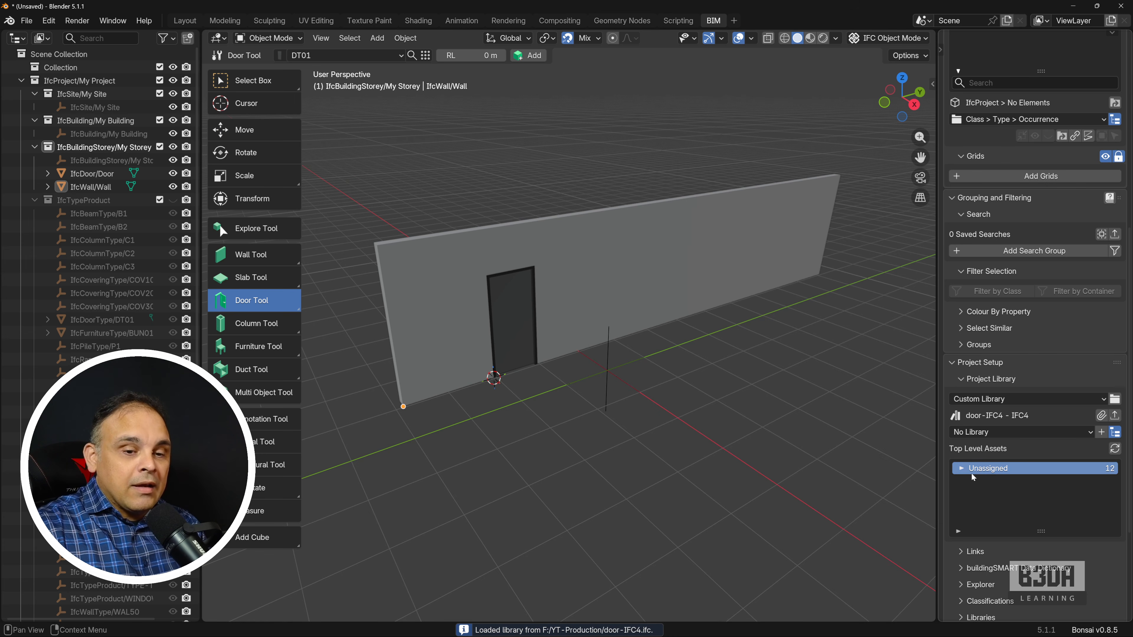
pyautogui.click(962, 470)
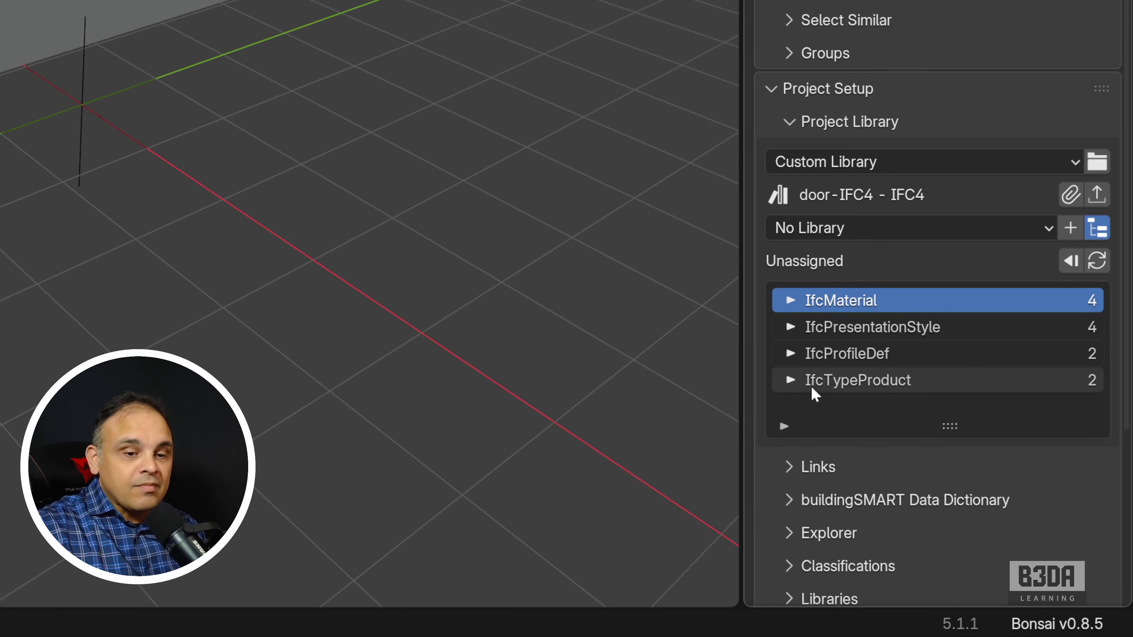
pyautogui.click(790, 383)
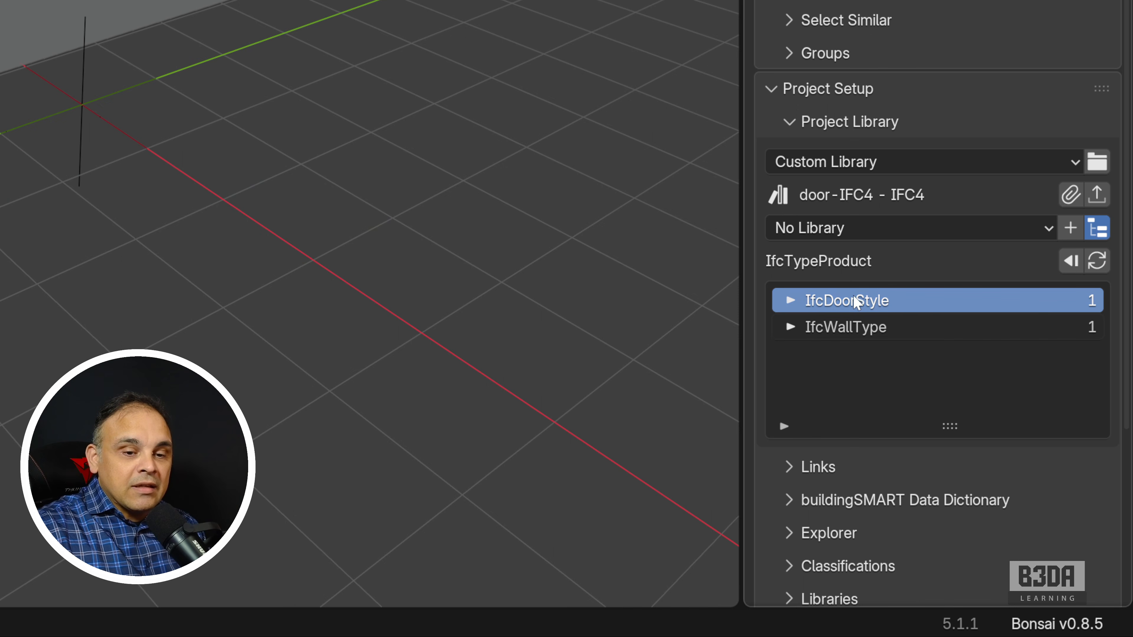
pyautogui.click(788, 301)
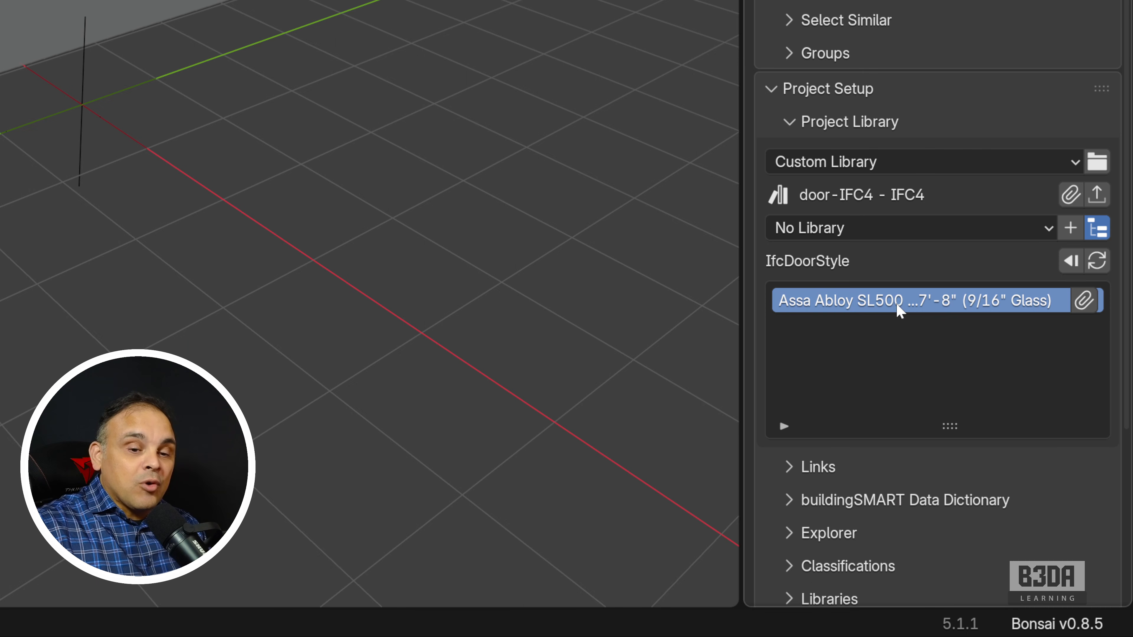
pyautogui.click(1091, 301)
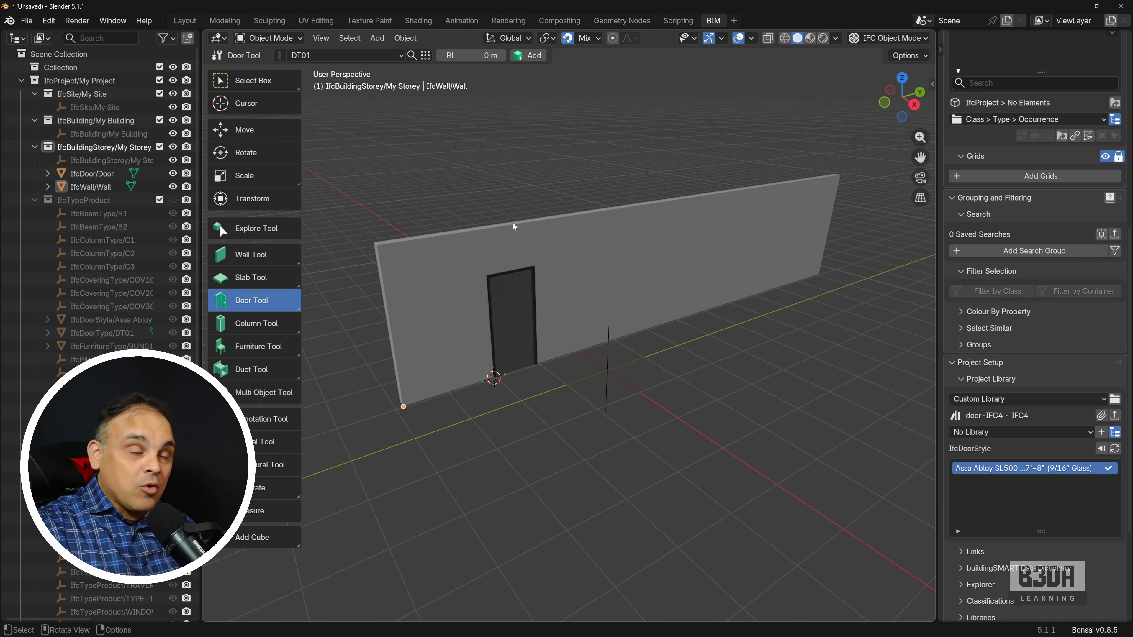
# Activate the Multi Object Tool with the construction class IfcDoorStyle and the Assa Abloy SL500 type.
pyautogui.click(380, 54)
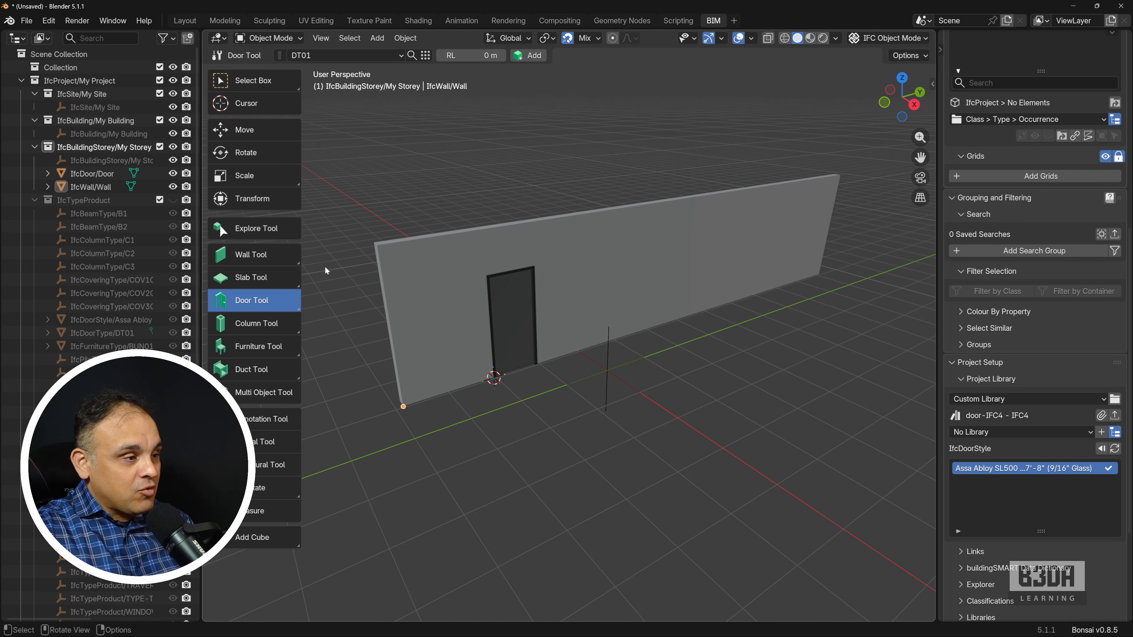
pyautogui.click(274, 392)
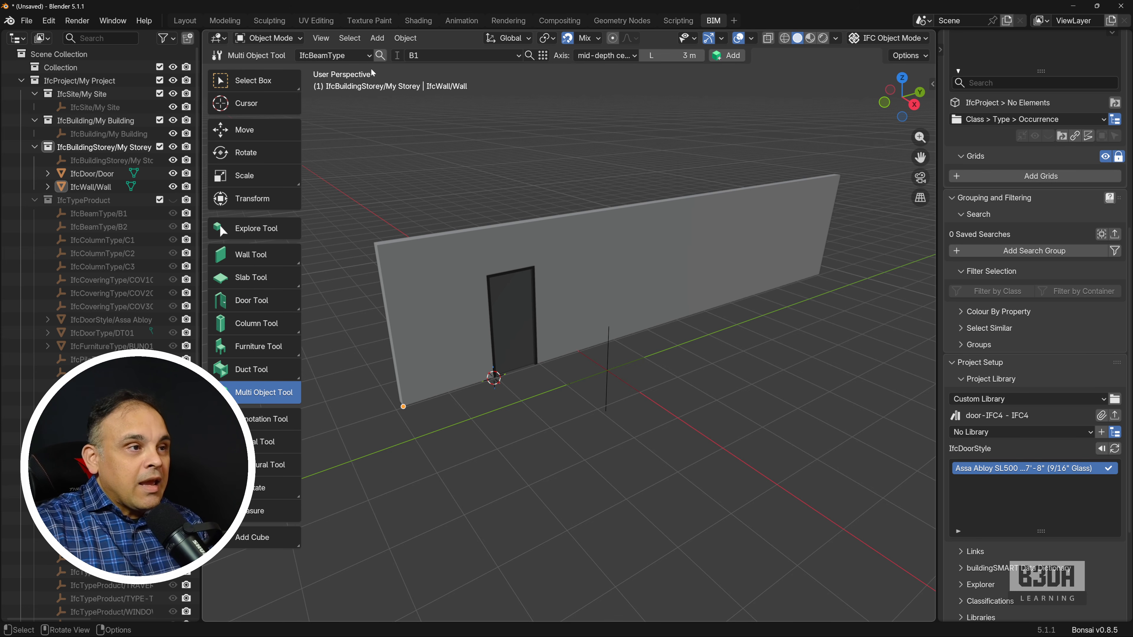
pyautogui.click(367, 54)
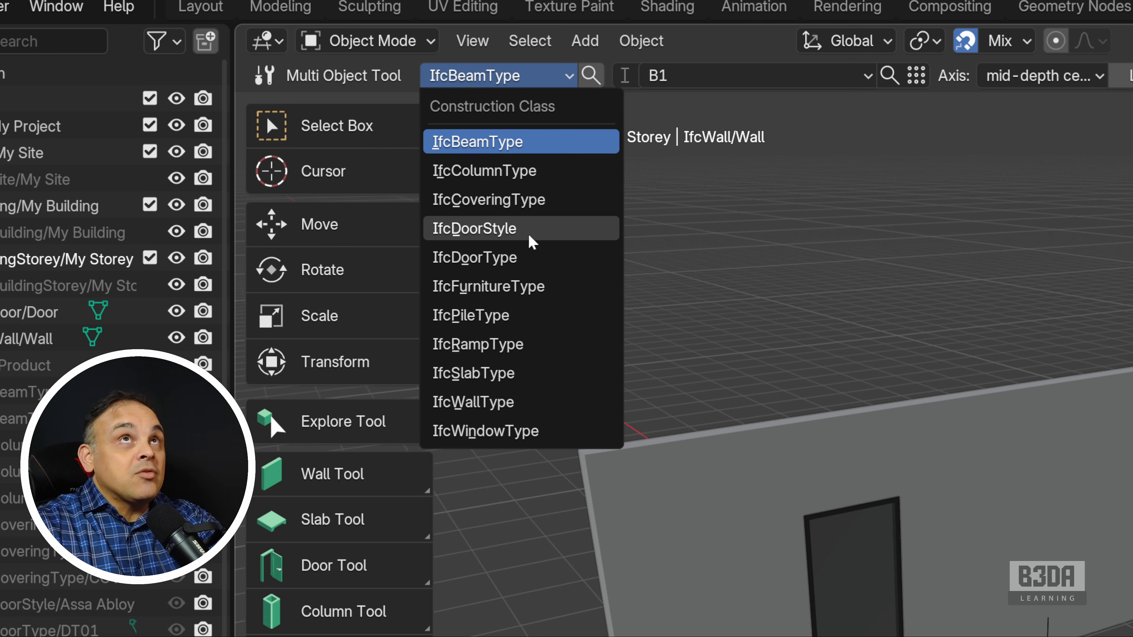
pyautogui.click(553, 235)
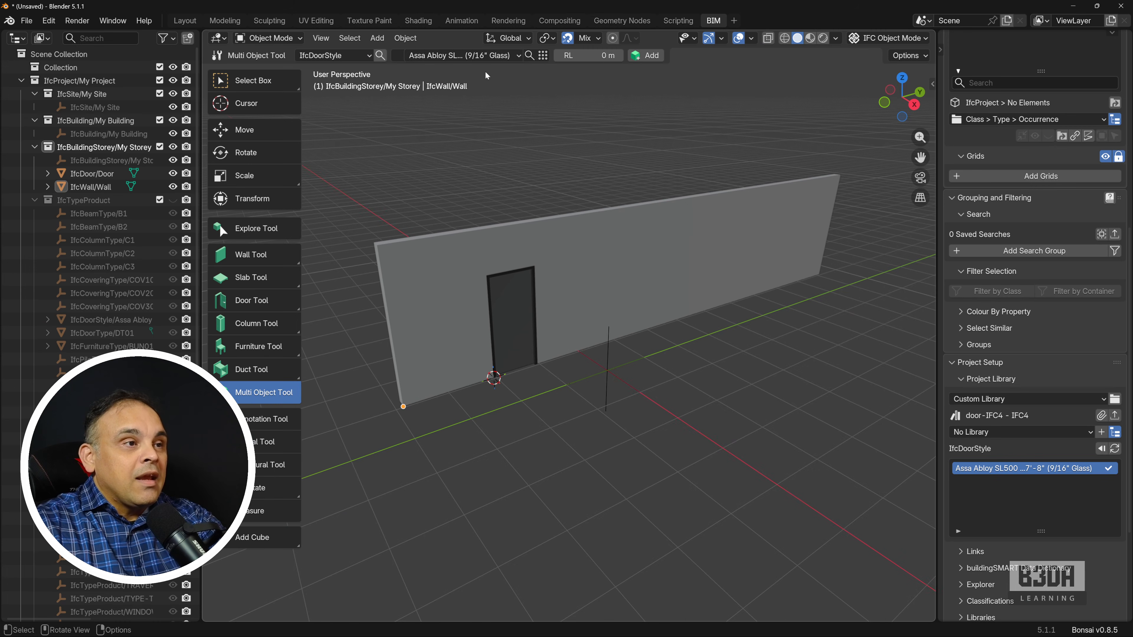
pyautogui.click(854, 73)
pyautogui.click(505, 89)
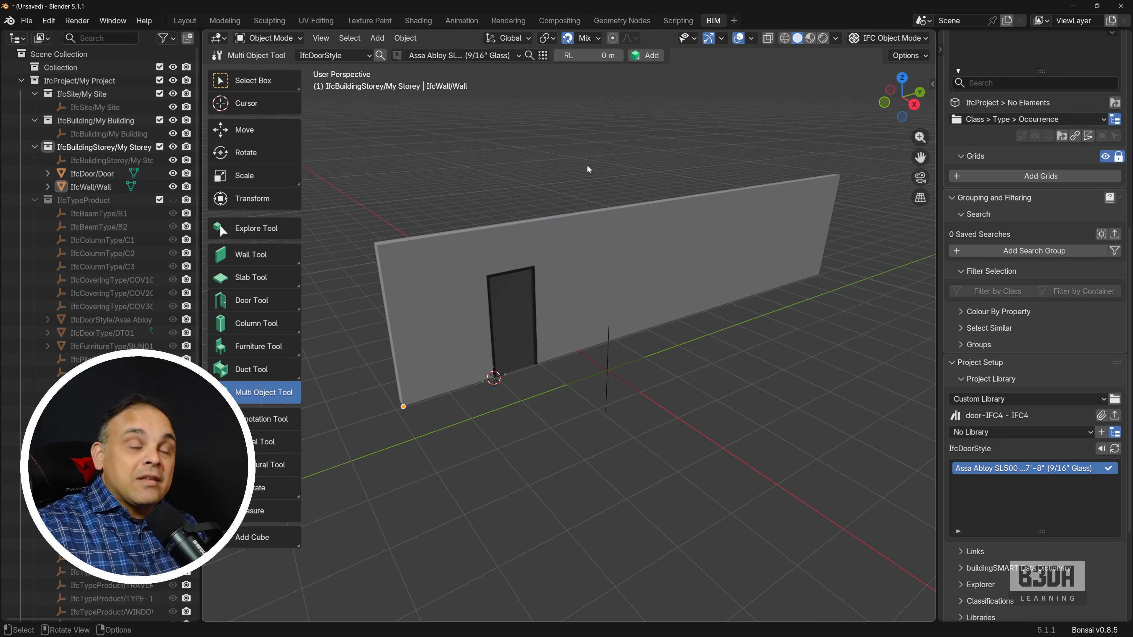
# Place one Assa Abloy SL500 door in the wall, to the right of the existing door, and end the placement.
pyautogui.hotkey('shift', 'a')
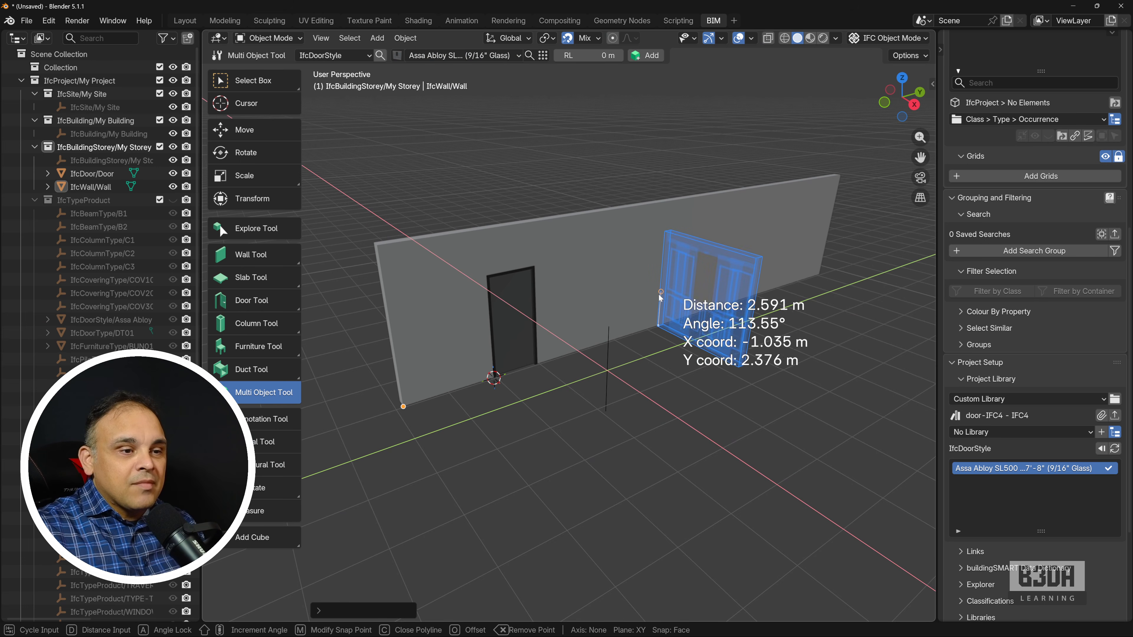
pyautogui.click(639, 328)
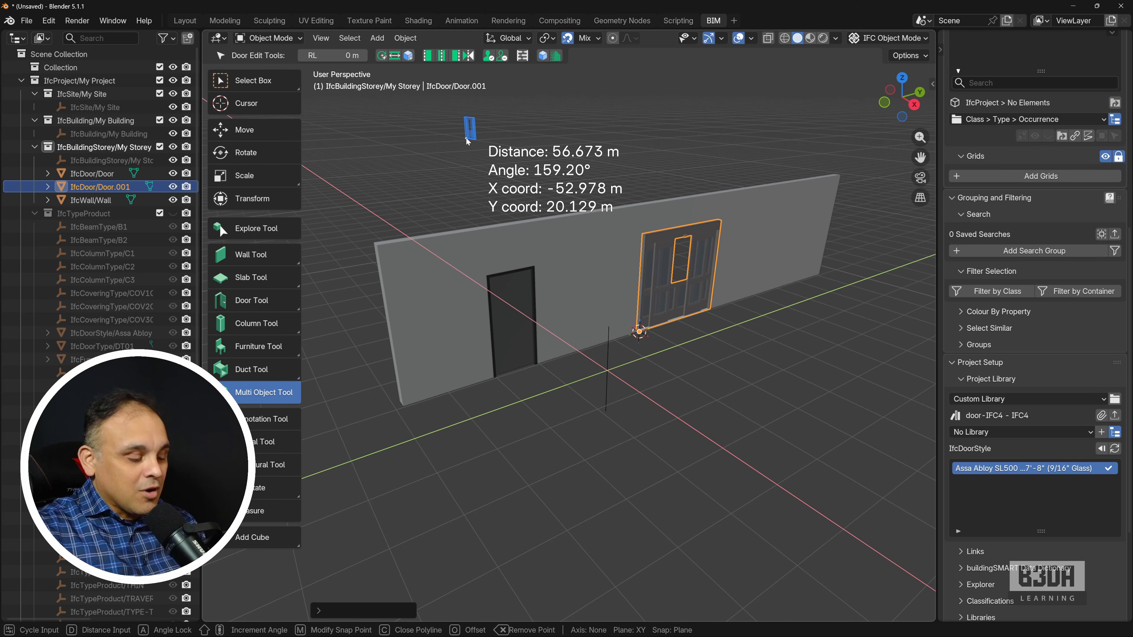
pyautogui.press('Escape')
pyautogui.moveTo(664, 239); pyautogui.dragTo(469, 244, button='middle')
pyautogui.scroll(3, 673, 428)
pyautogui.moveTo(484, 439); pyautogui.dragTo(567, 444, button='middle')
pyautogui.scroll(-2, 566, 444)
pyautogui.moveTo(643, 411); pyautogui.dragTo(646, 470, button='middle')
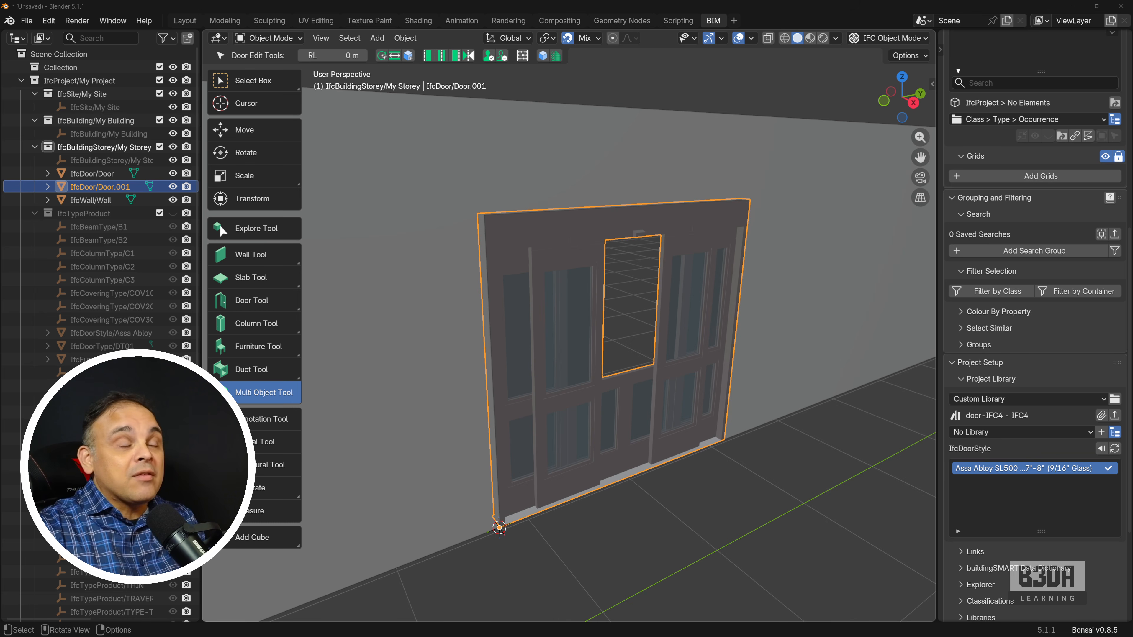
# Switch to the web browser and view the Blender: Precise Modeling, Blender for Architects and Blender Rendering with Cycles pages.
pyautogui.moveTo(627, 0); pyautogui.dragTo(745, 72)
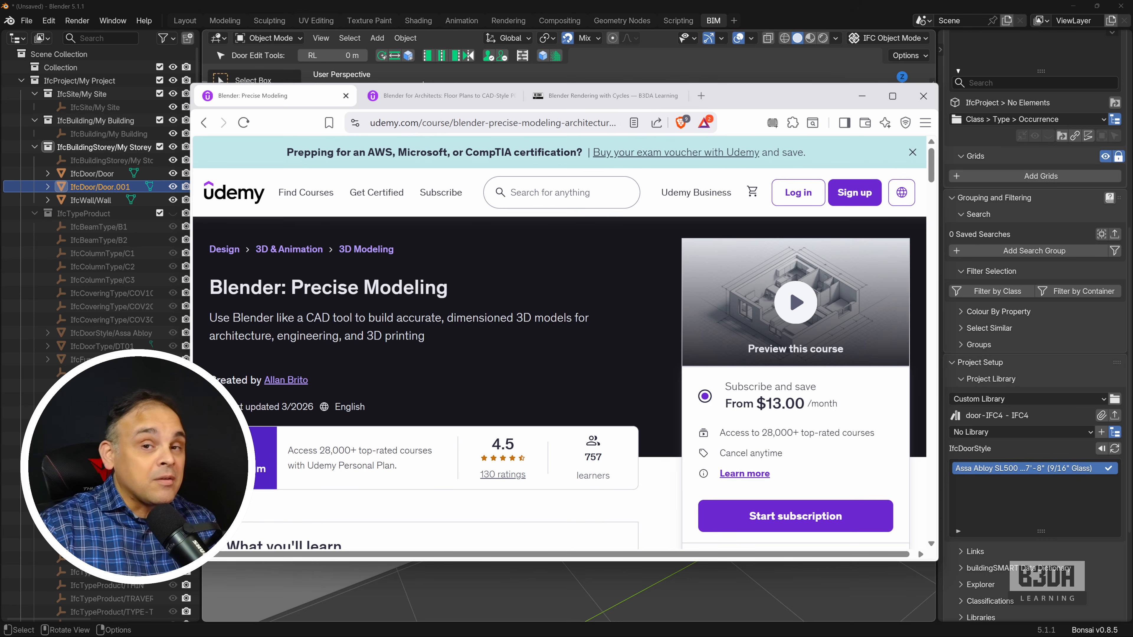
pyautogui.click(428, 96)
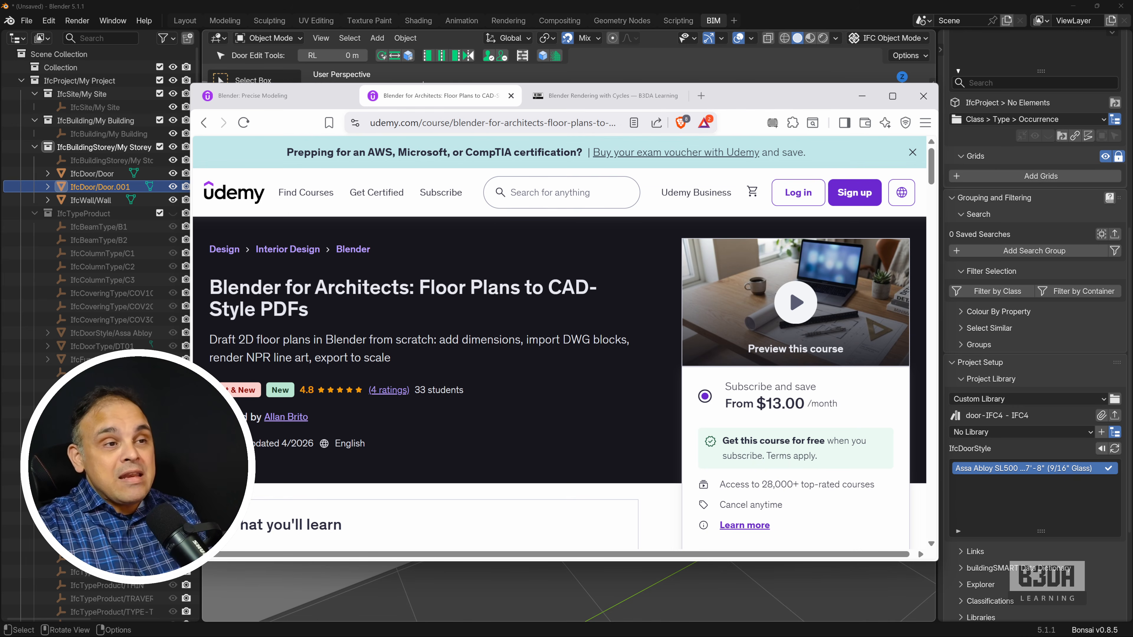
pyautogui.click(616, 96)
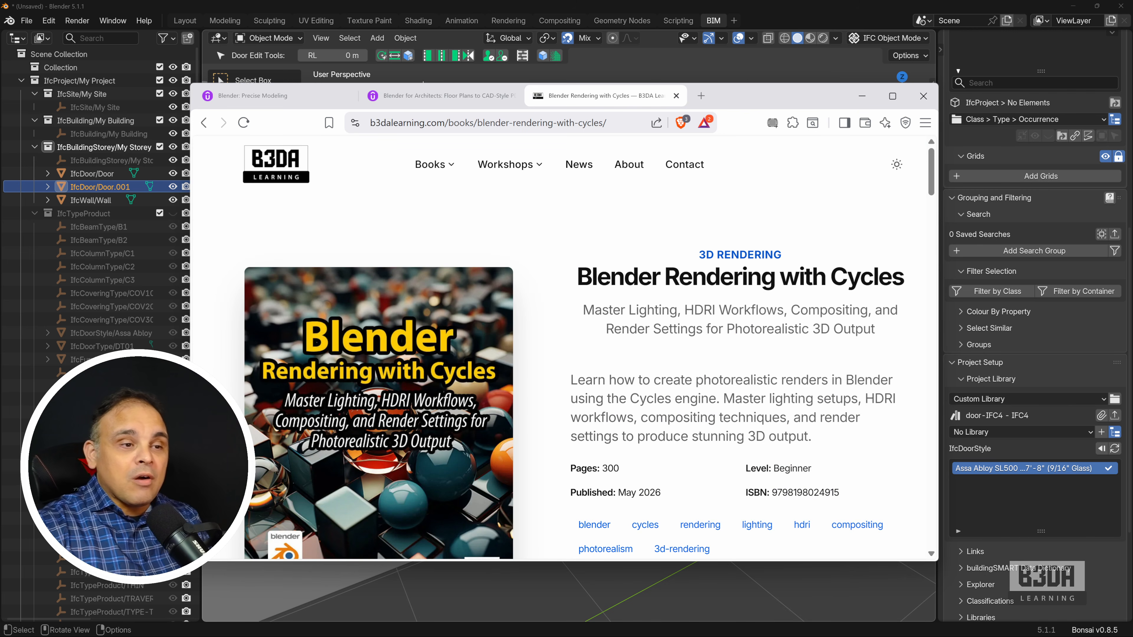